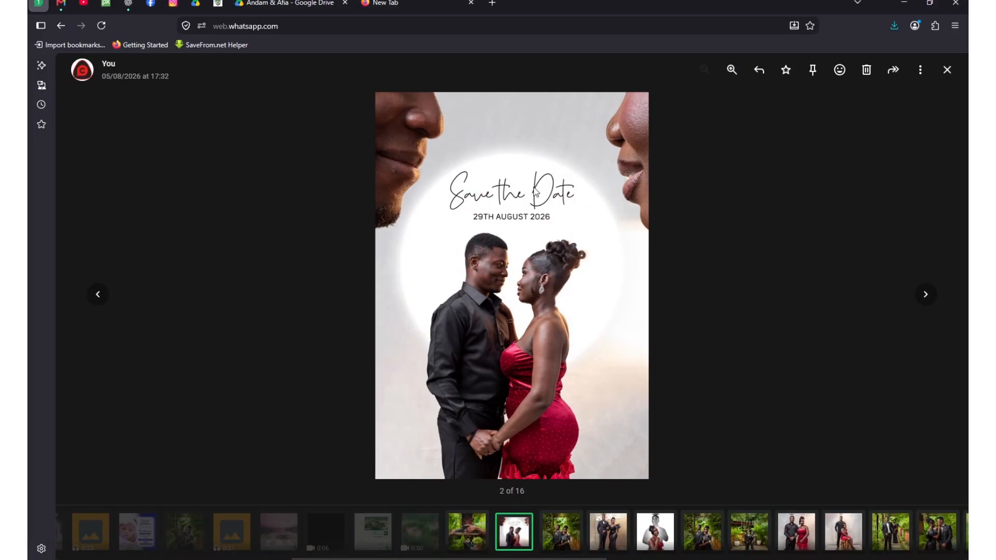
- Look through the couple's photos on Google Drive and preview the downloaded shots from DSC_8704 to DSC_8683
click(288, 5)
scroll(549, 288, down, 3)
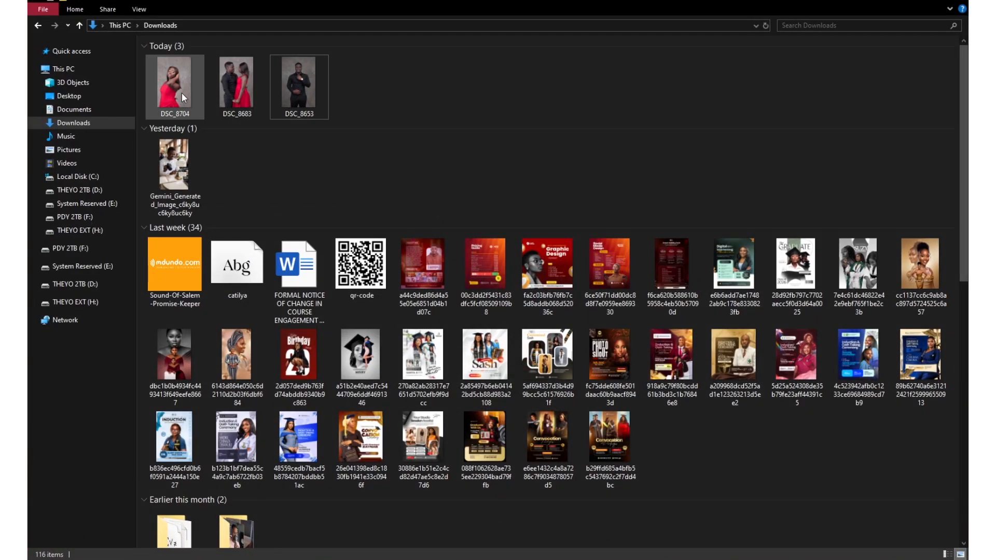
click(181, 92)
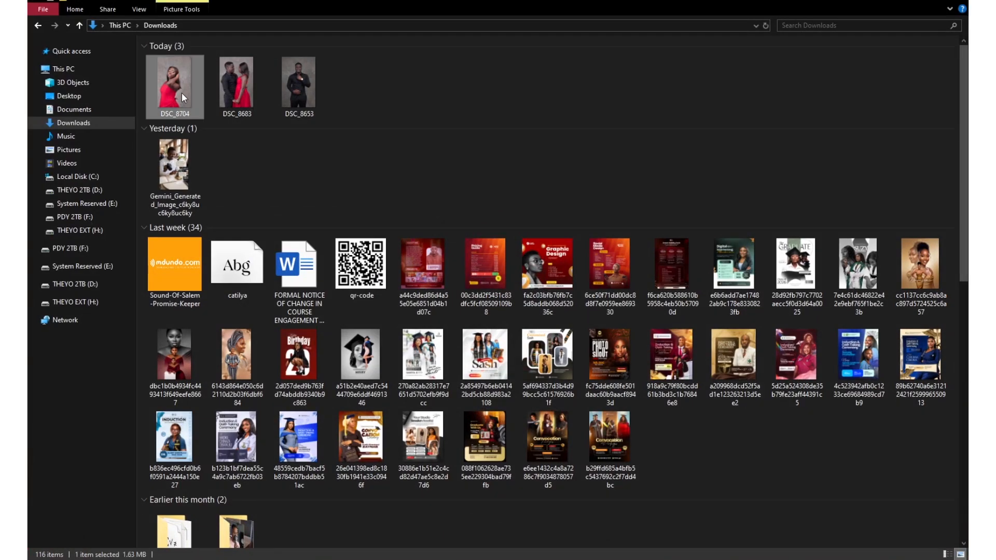
double_click(182, 93)
click(525, 547)
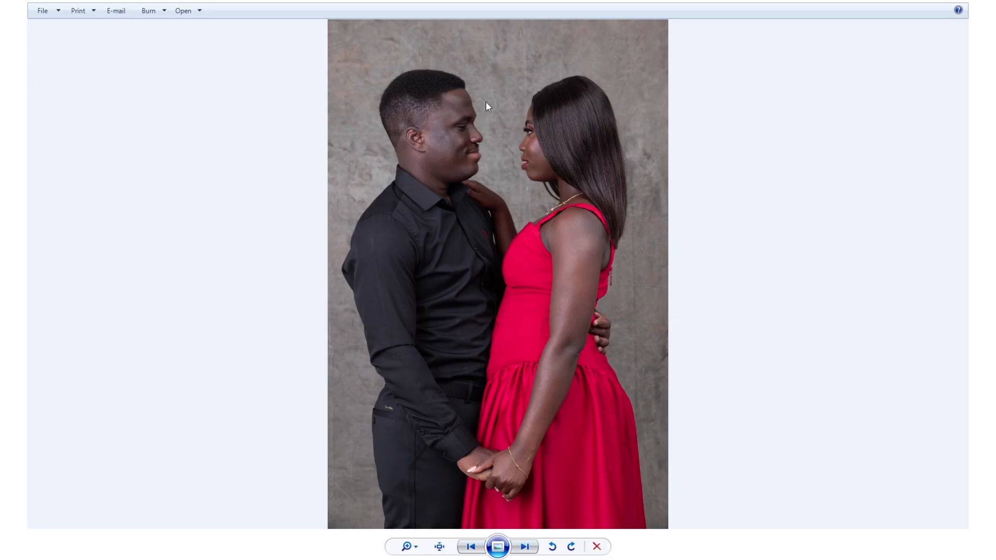
- Open the previewed photo of the couple facing each other in Adobe Photoshop 2023
scroll(485, 101, up, 4)
scroll(485, 101, down, 4)
right_click(487, 120)
mouse_move(537, 133)
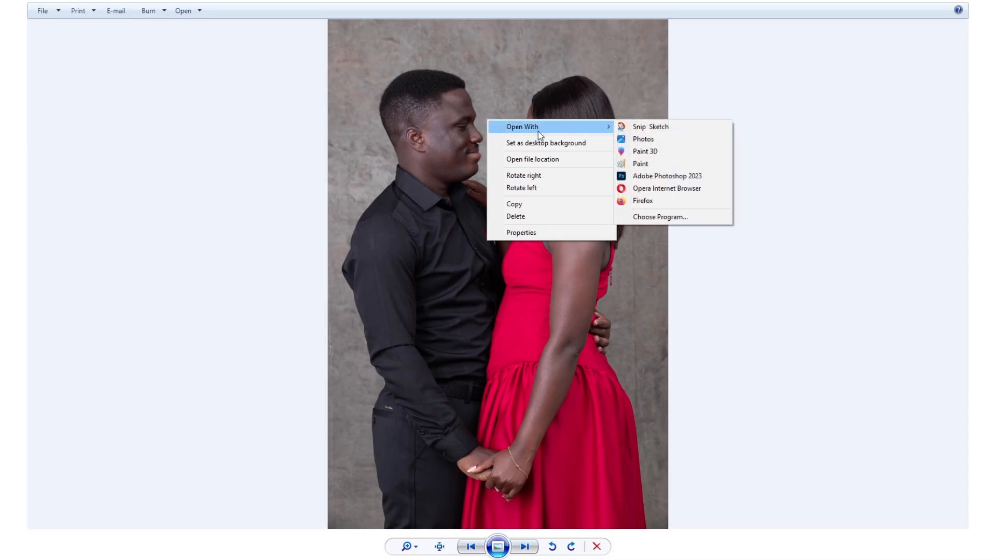
click(664, 176)
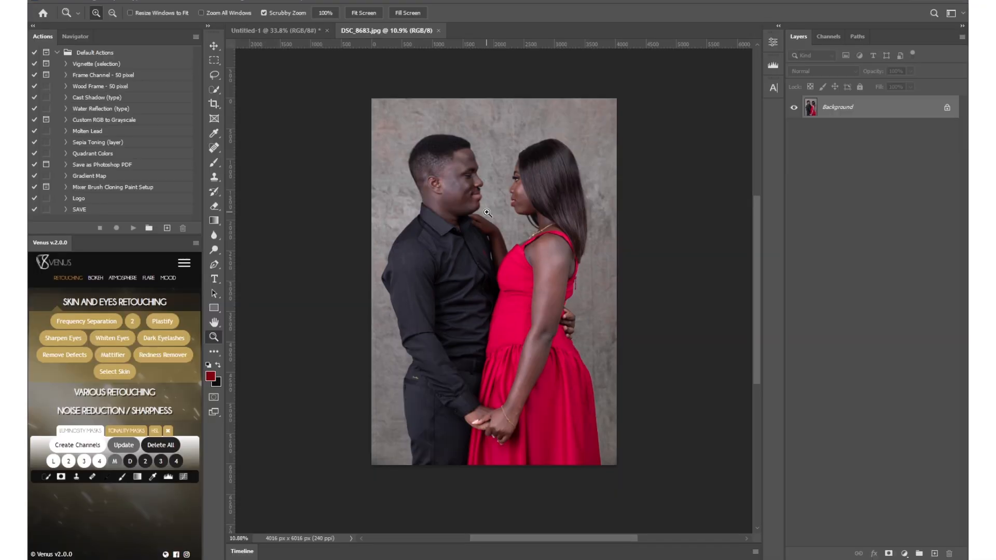
- Select the couple in the photo automatically with Select Subject and inspect the selection edges around their heads
drag(503, 175, 500, 203)
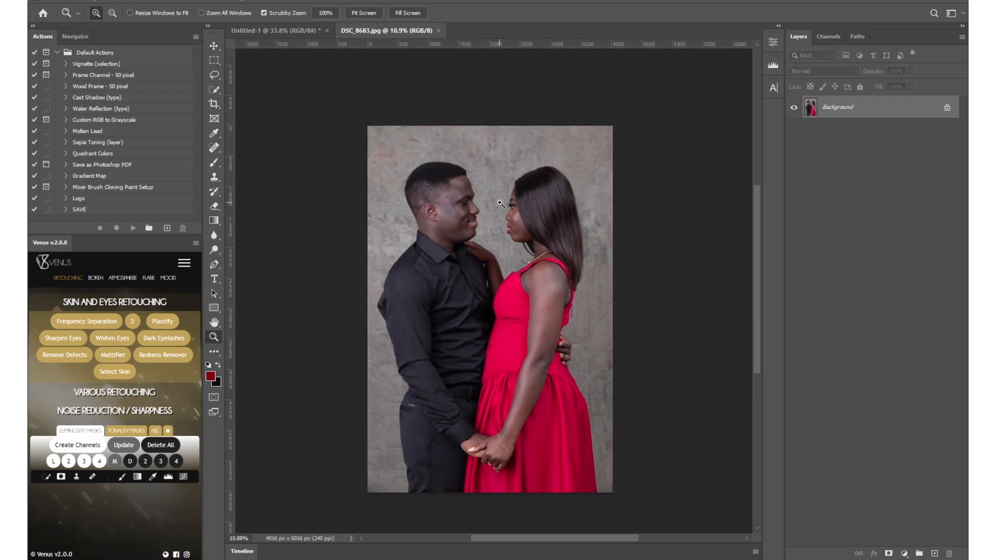
mouse_move(210, 90)
mouse_down()
mouse_move(260, 90)
mouse_move(267, 102)
mouse_up()
click(267, 102)
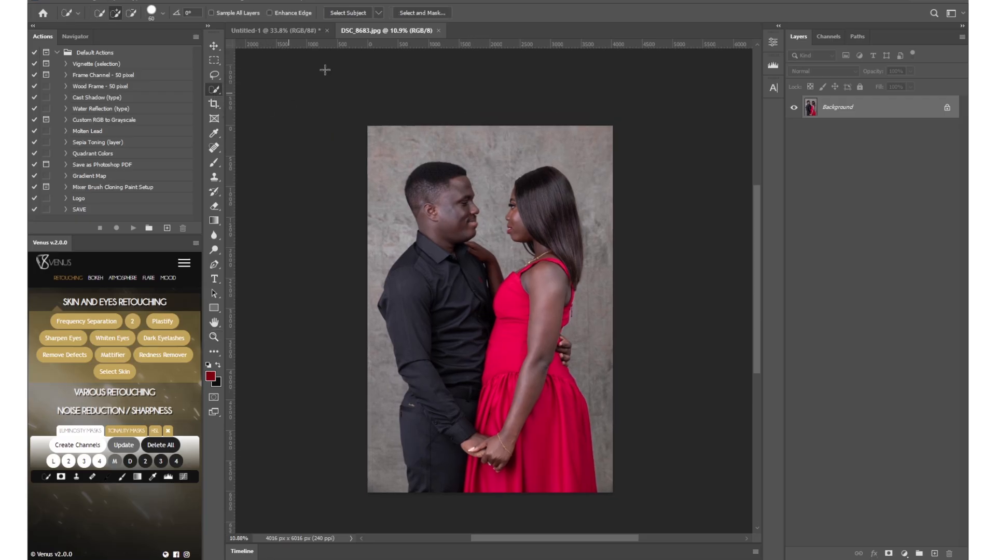
click(347, 12)
key(z)
mouse_move(478, 190)
mouse_down()
mouse_move(529, 190)
mouse_move(504, 192)
mouse_up()
drag(520, 253, 520, 203)
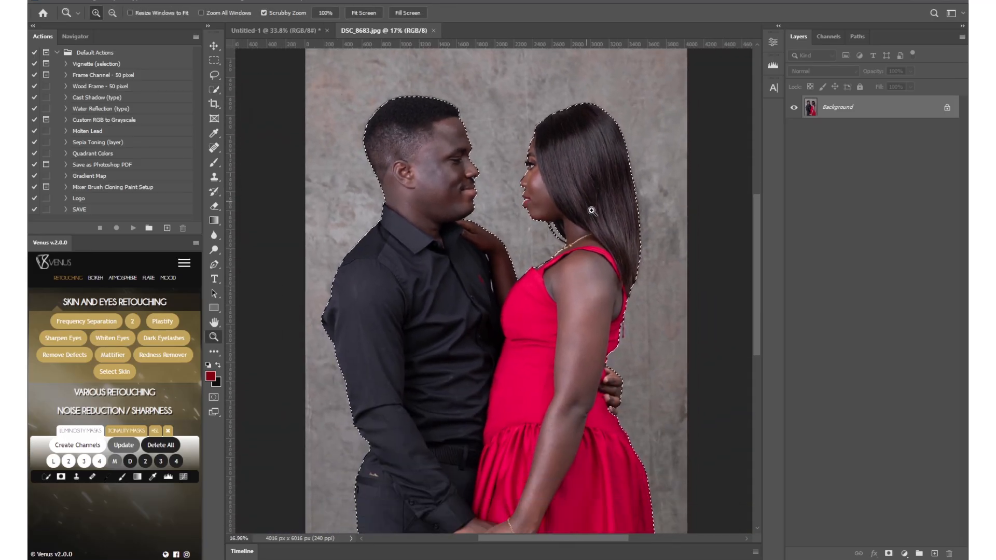
drag(555, 282, 515, 271)
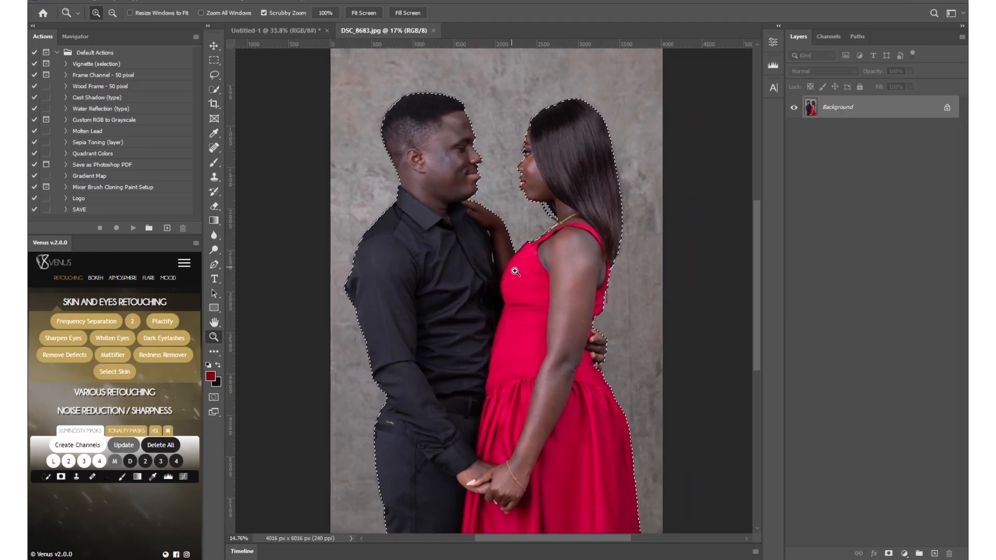
- Copy the selected couple onto a new layer above the background
key(ctrl+minus)
key(w)
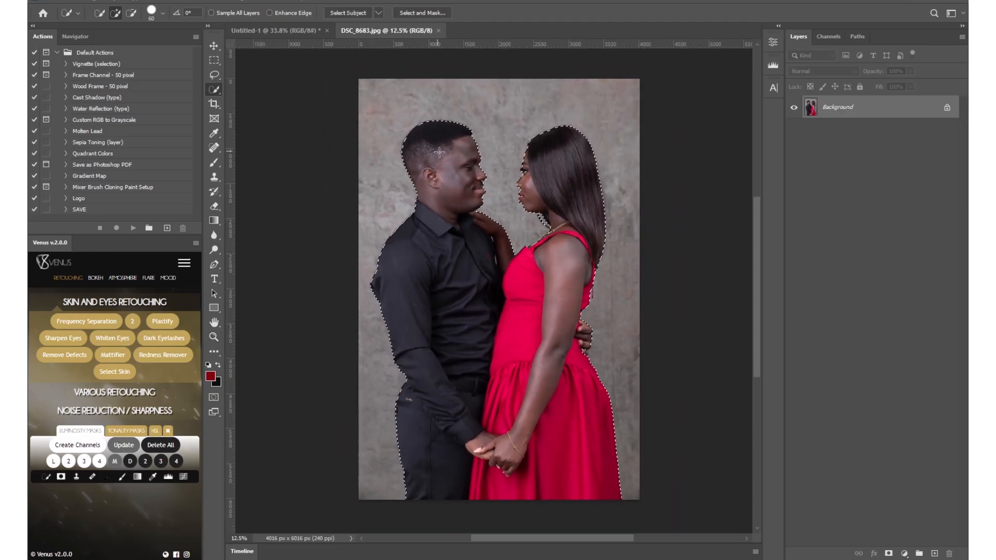
right_click(436, 175)
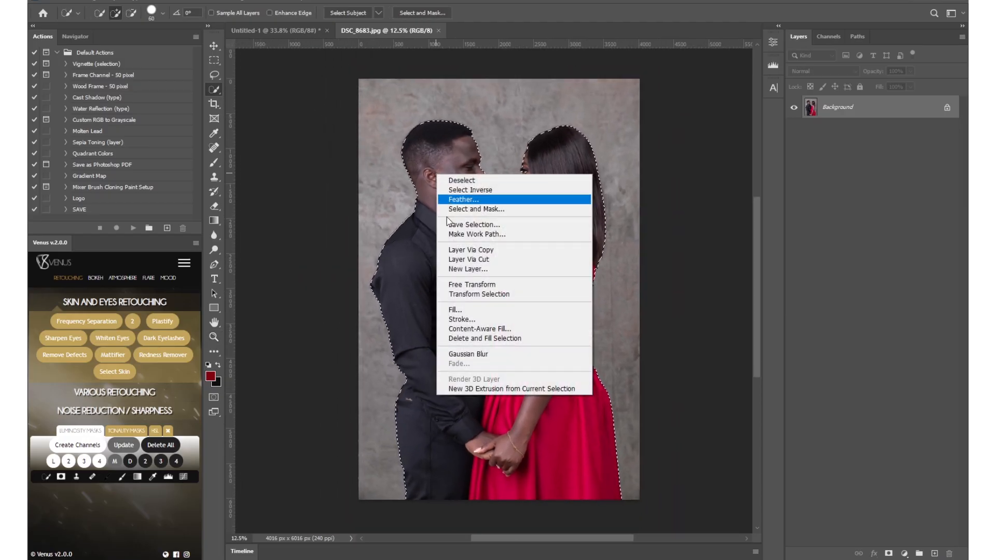
click(498, 251)
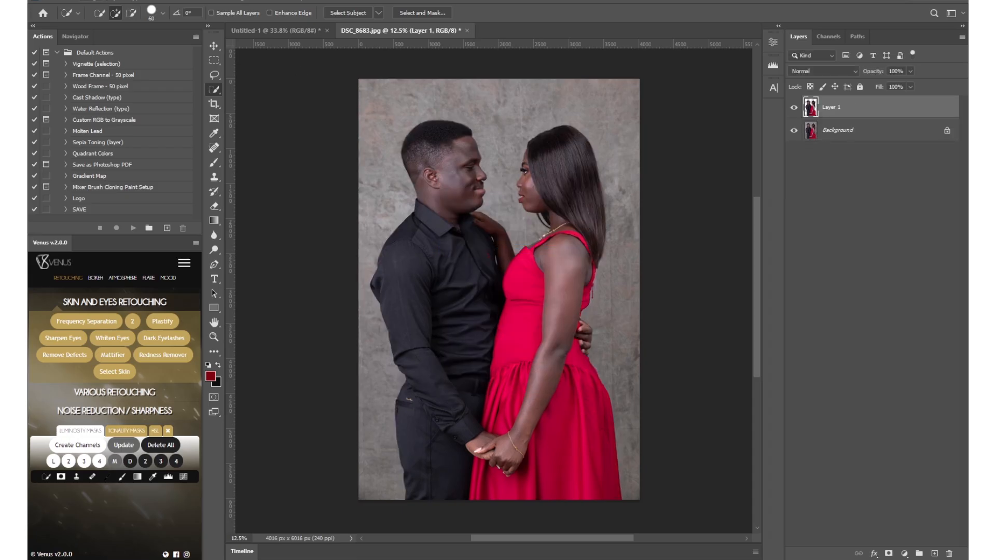
- Create a blank A4 portrait document, 210 x 297 mm at 300 ppi, RGB with a white background
click(49, 1)
click(68, 8)
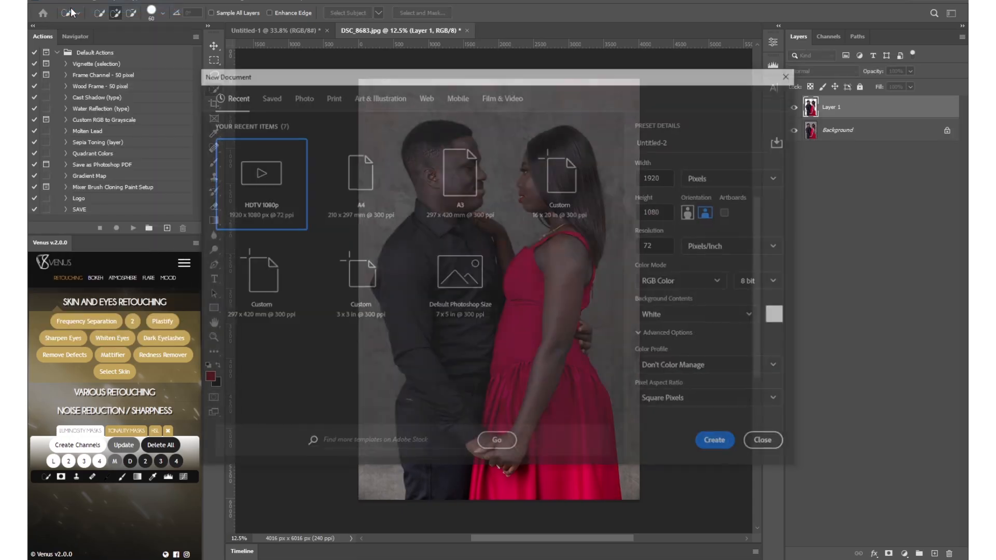
click(459, 174)
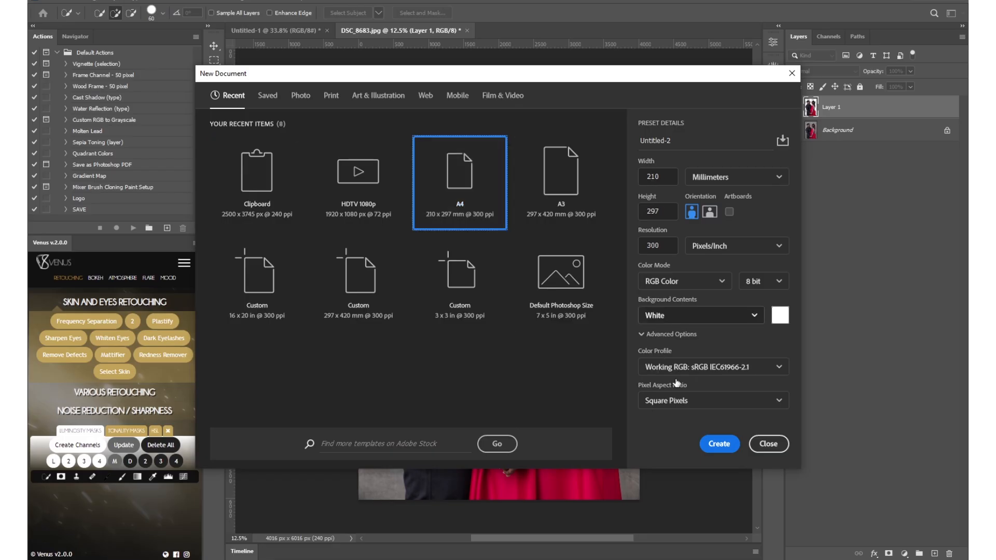
click(719, 444)
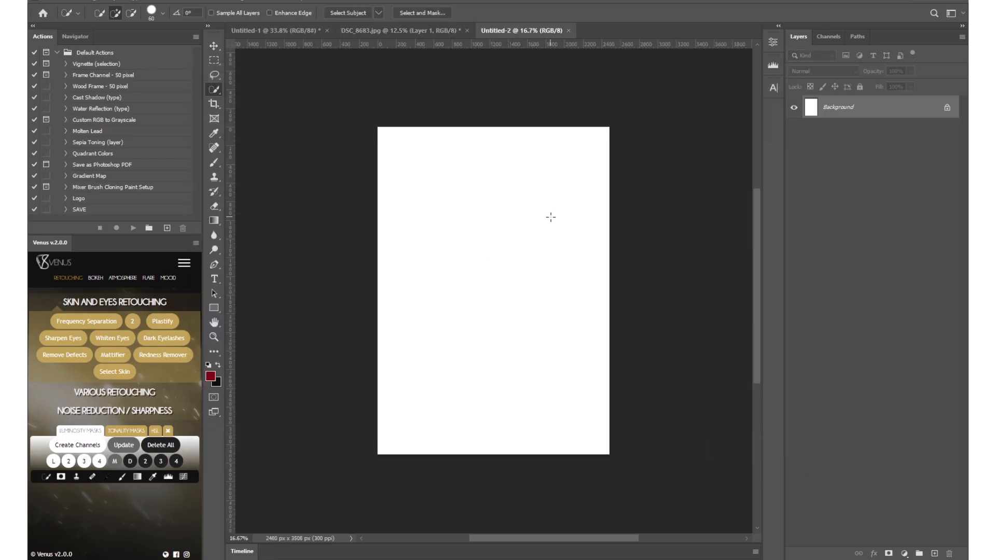
key(c)
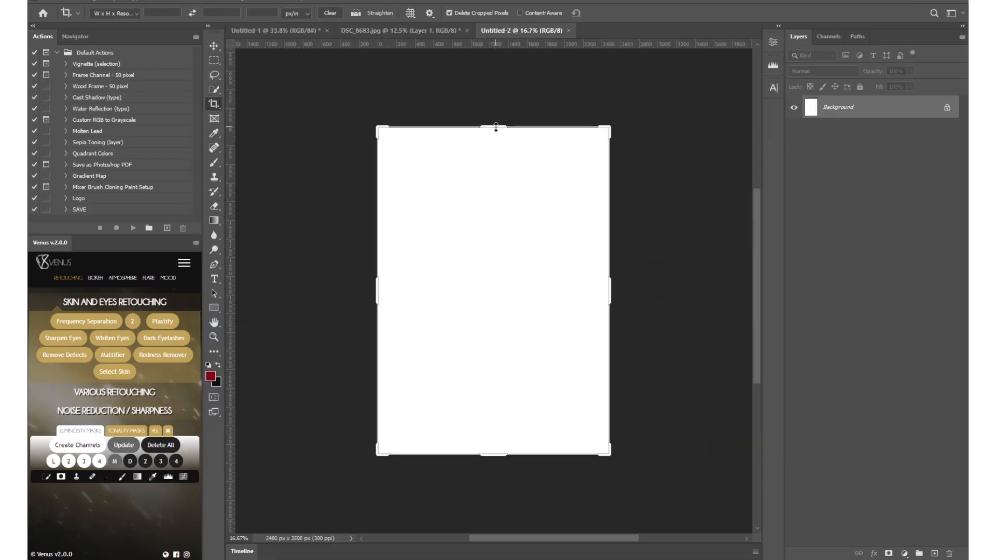
- Move the couple cutout layer from DSC_8683.jpg into the new A4 document
click(424, 30)
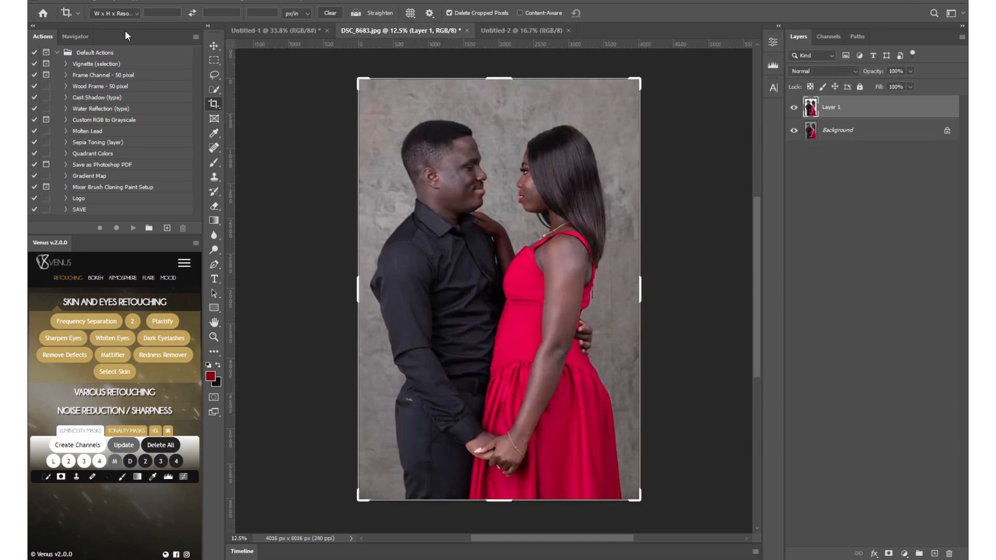
click(213, 45)
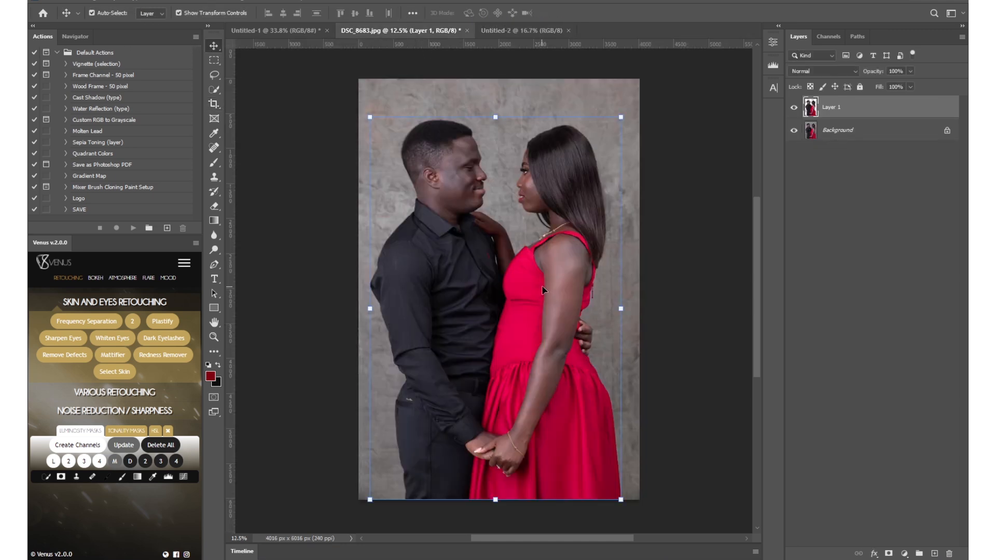
drag(543, 290, 514, 325)
- Scale the couple to about 42.5%, place them at the page's lower edge slightly left of centre, and shrink them a little further
key(ctrl+t)
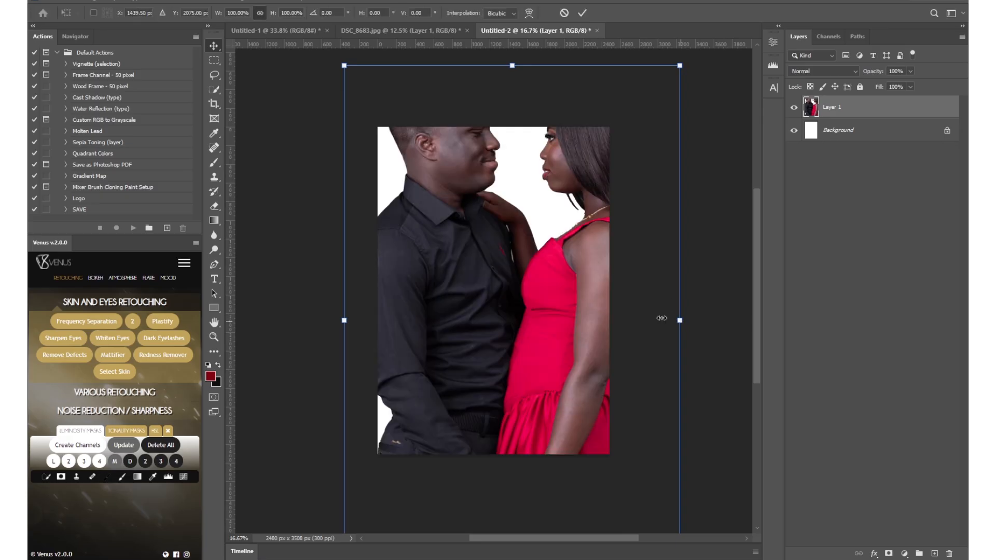
drag(680, 320, 507, 318)
drag(452, 314, 512, 325)
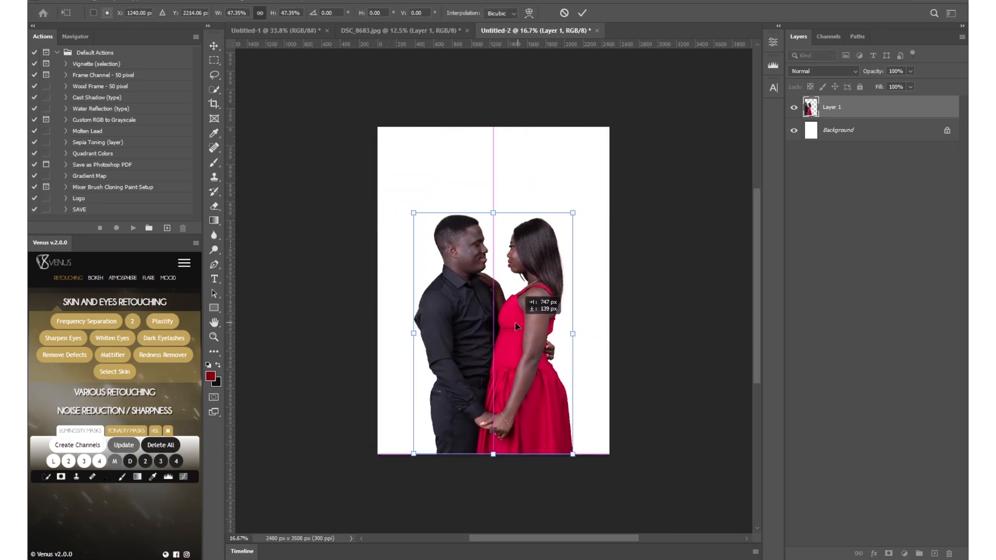
drag(493, 212, 494, 235)
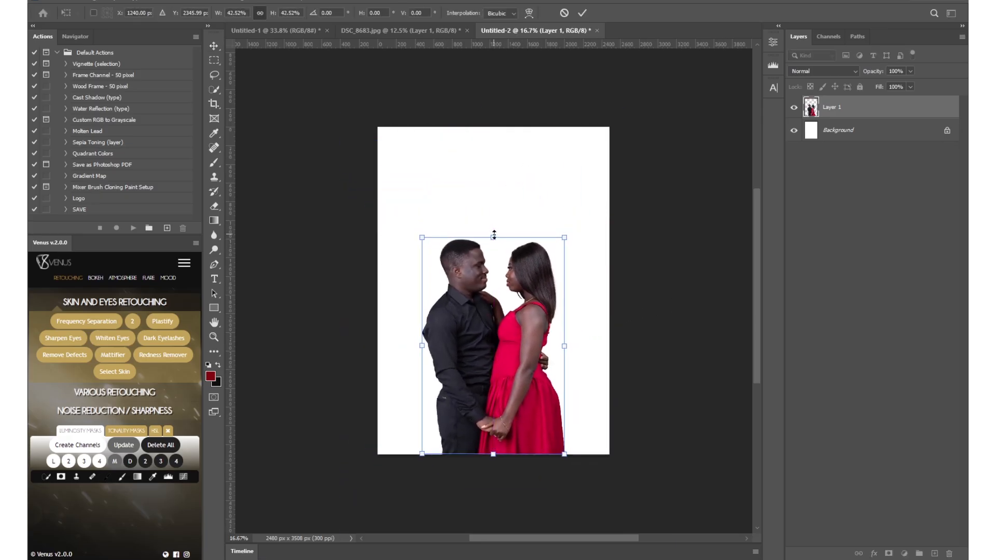
drag(497, 281, 492, 282)
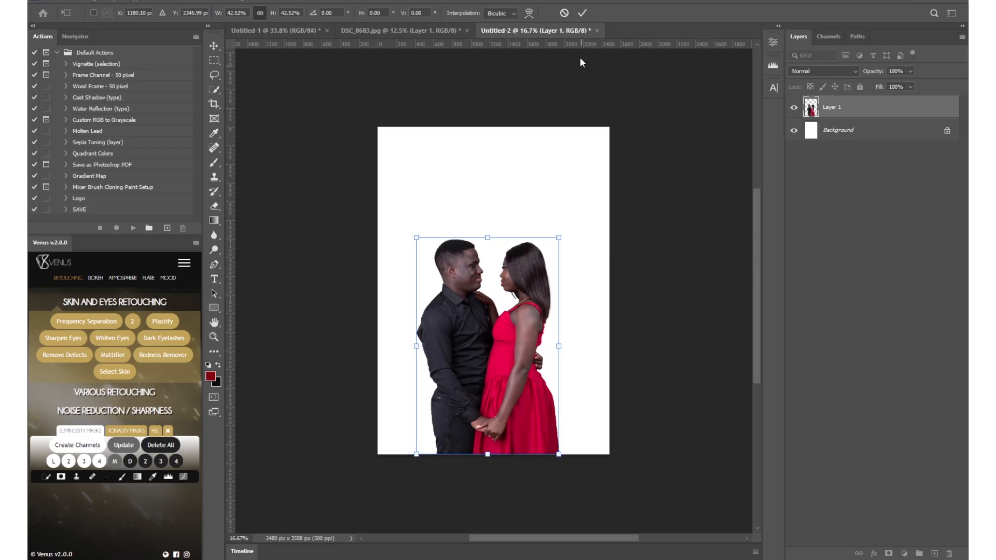
click(582, 13)
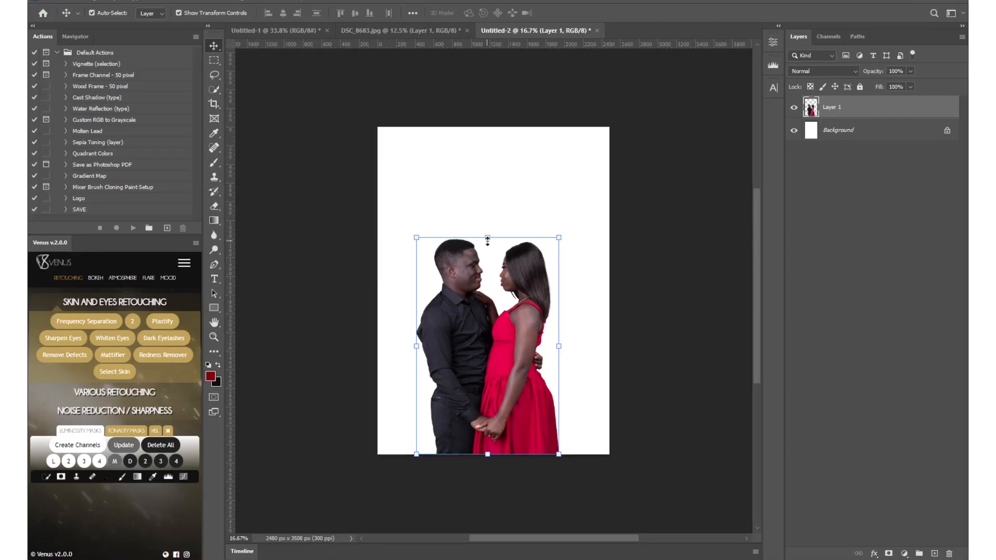
key(ctrl+t)
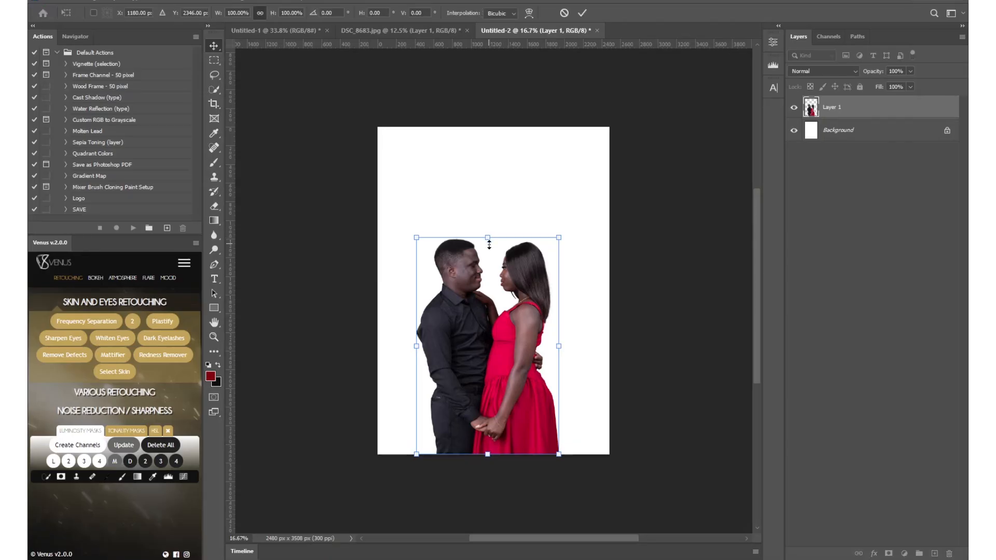
click(582, 13)
- Erase the leftover background patch under the man's nose with a soft 1 px eraser
key(z)
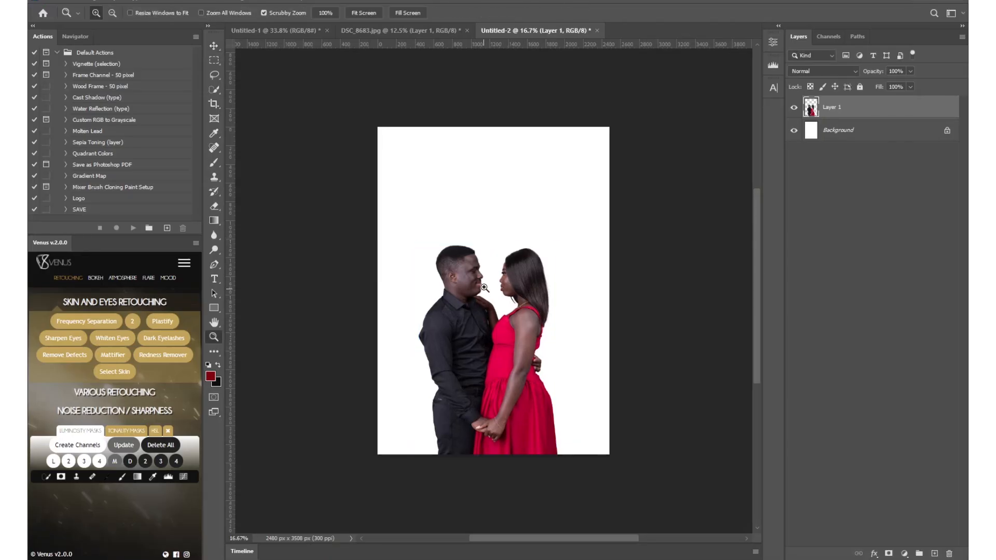
mouse_move(490, 283)
mouse_down()
mouse_move(553, 278)
mouse_move(583, 249)
mouse_move(561, 256)
mouse_move(604, 256)
mouse_move(580, 258)
mouse_up()
key(l)
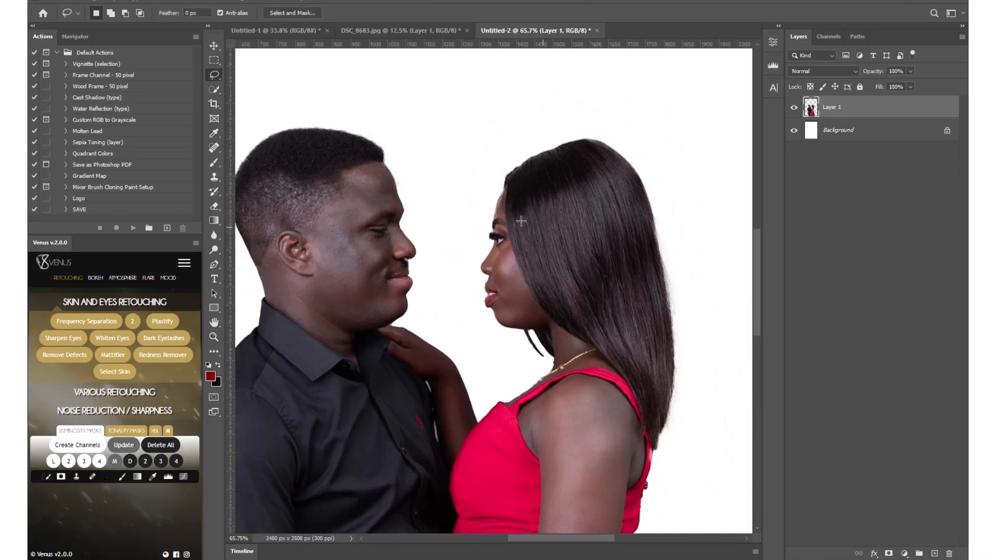
key(z)
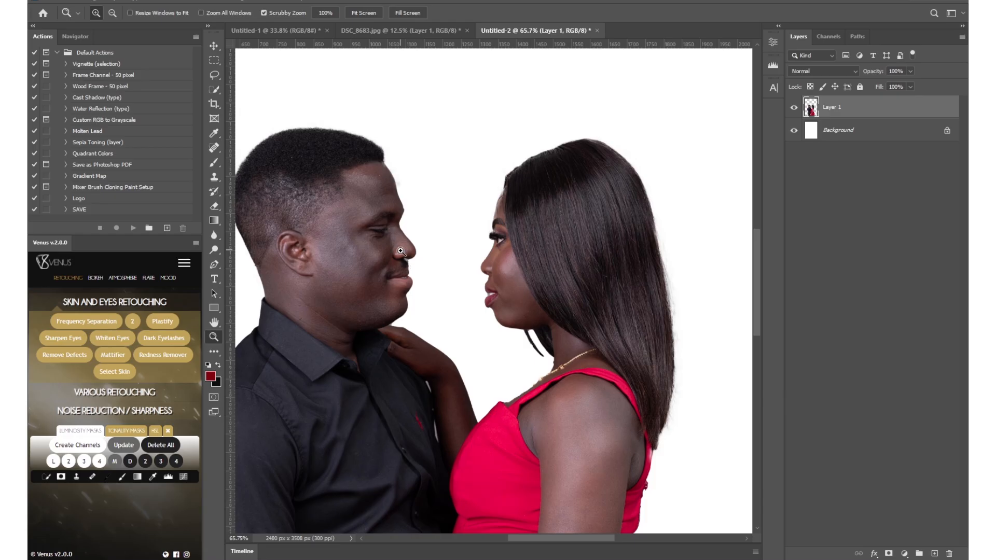
mouse_move(402, 251)
mouse_down()
mouse_move(499, 259)
mouse_move(486, 260)
mouse_up()
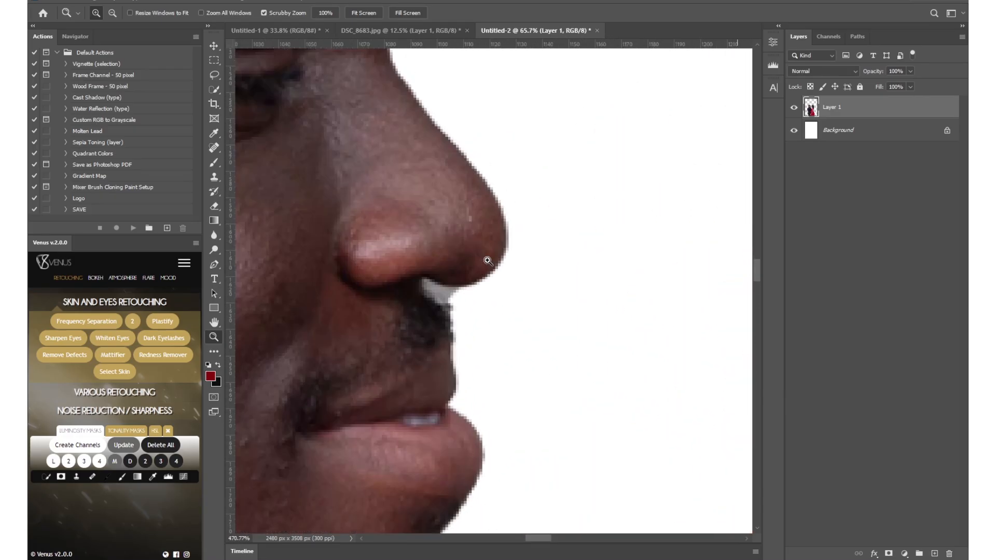
key(e)
right_click(568, 306)
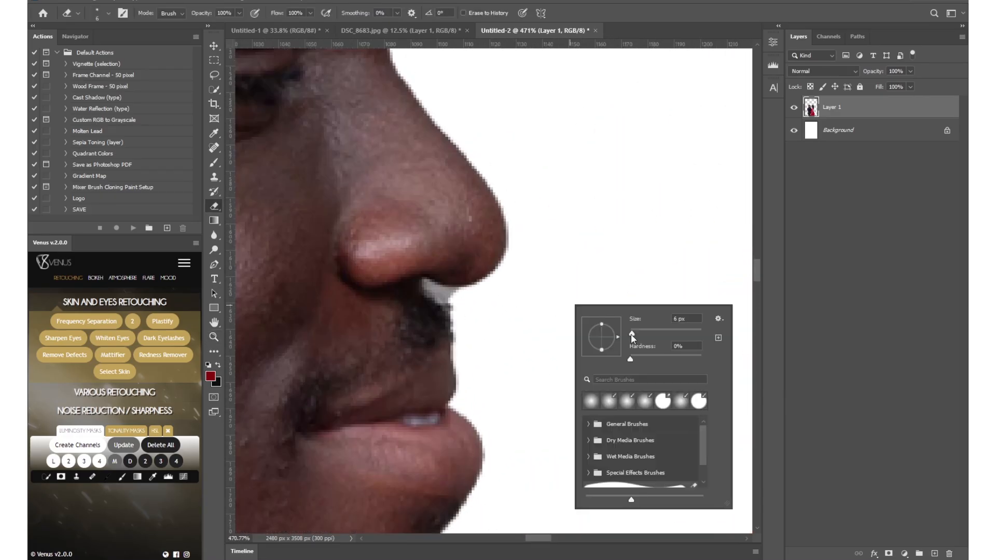
drag(632, 336, 574, 331)
mouse_move(449, 288)
mouse_down()
mouse_move(432, 288)
mouse_move(455, 307)
mouse_up()
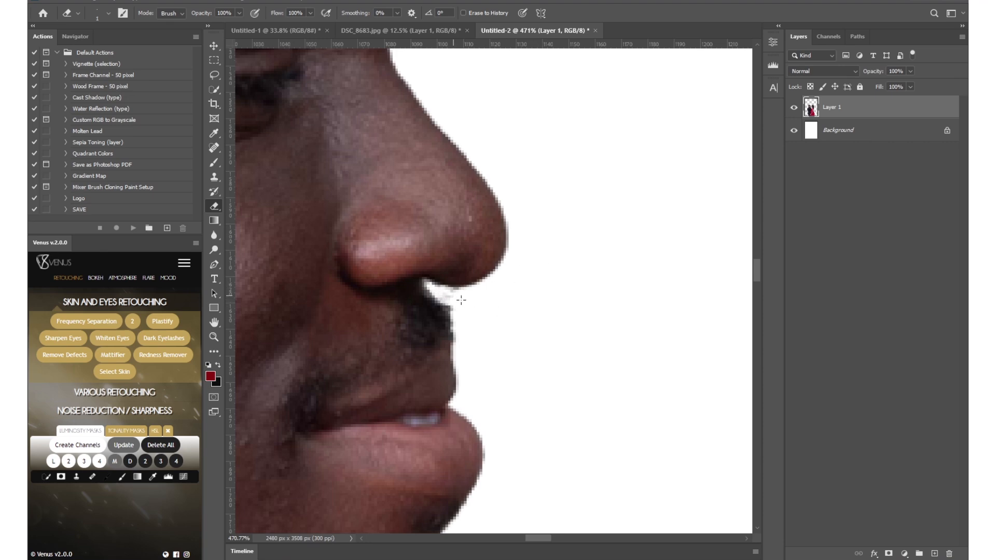
- Select the woman's head and hair with a loose freehand lasso and copy the selection to a new layer
key(z)
drag(558, 307, 536, 249)
drag(621, 266, 537, 209)
drag(550, 157, 509, 213)
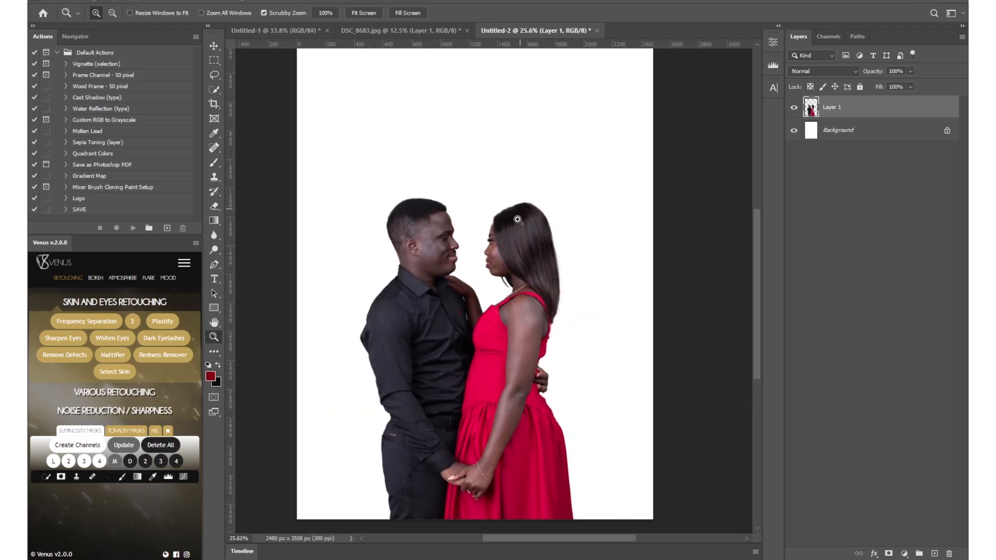
drag(511, 251, 558, 249)
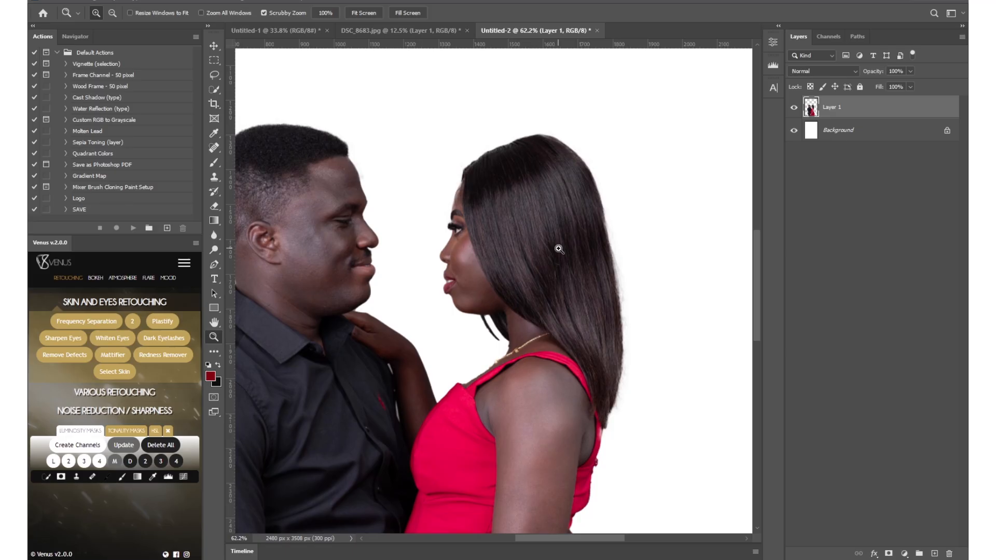
key(l)
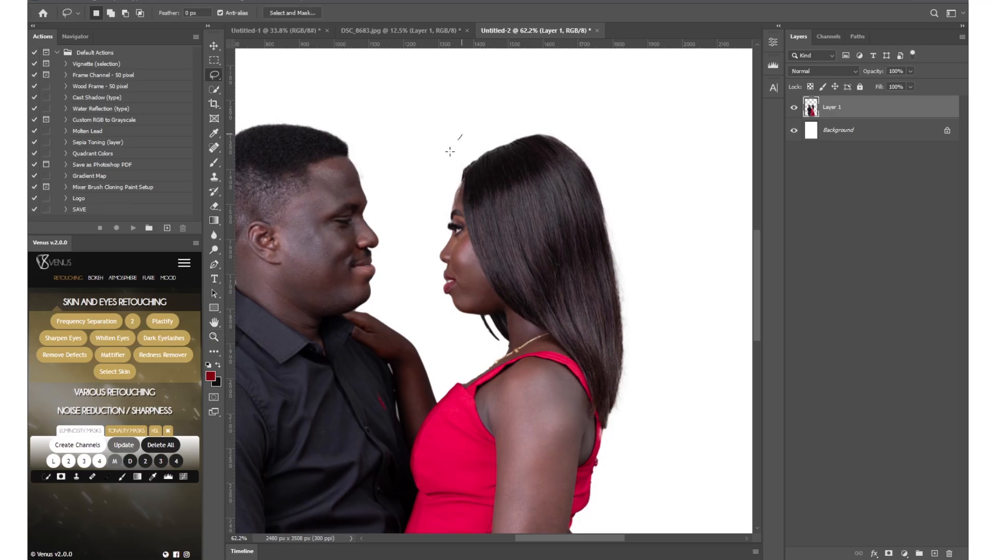
mouse_move(450, 151)
mouse_down()
mouse_move(426, 218)
mouse_move(427, 280)
mouse_up()
mouse_move(444, 329)
mouse_down()
mouse_move(605, 364)
mouse_move(703, 272)
mouse_move(677, 156)
mouse_move(553, 94)
mouse_move(456, 120)
mouse_up()
right_click(213, 75)
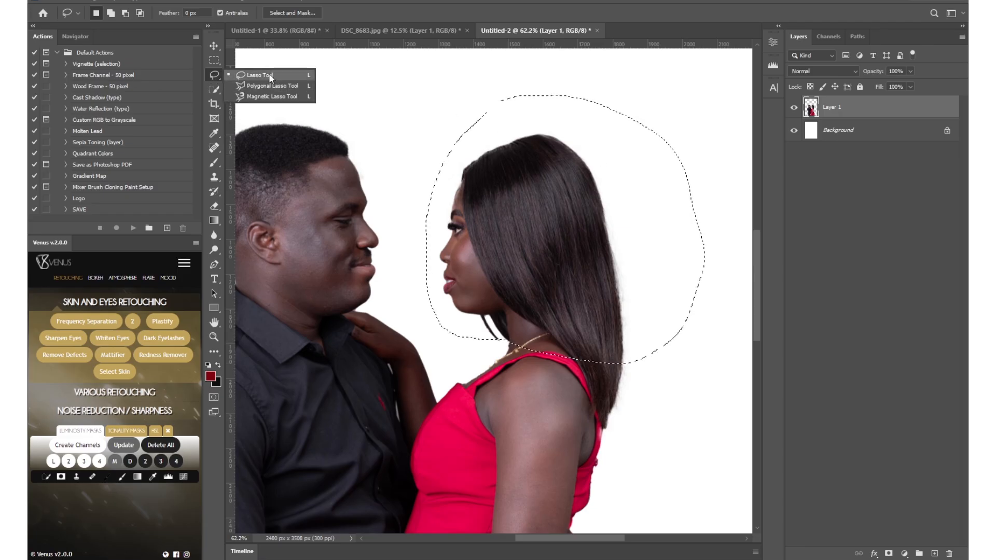
click(269, 75)
right_click(536, 180)
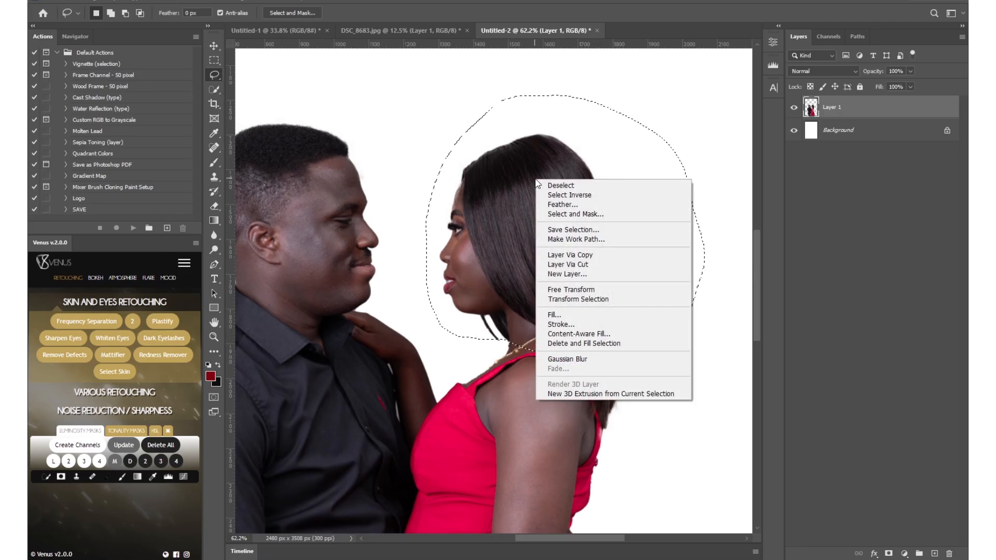
click(571, 254)
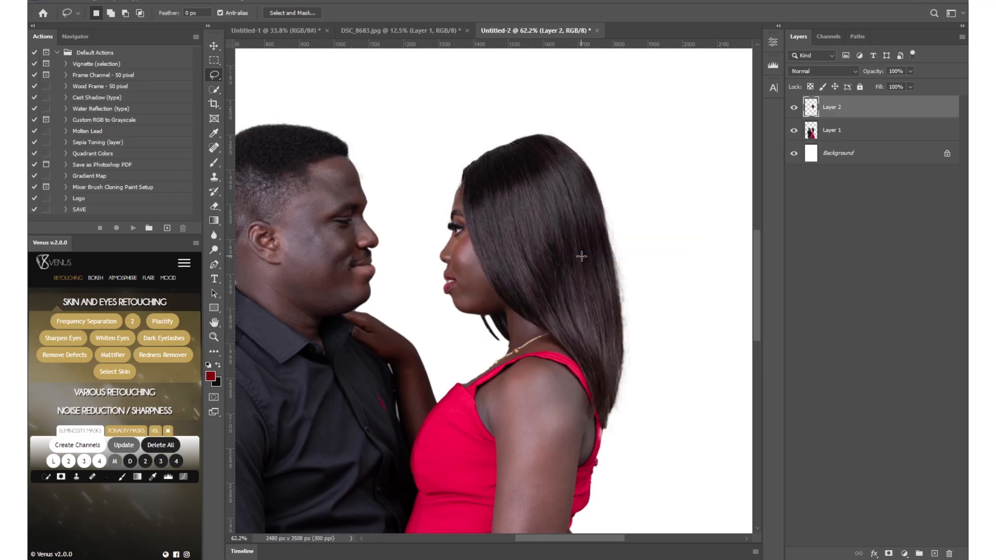
- Rename the full couple cutout layer as ORIGINAL PHOTO
click(811, 133)
double_click(836, 131)
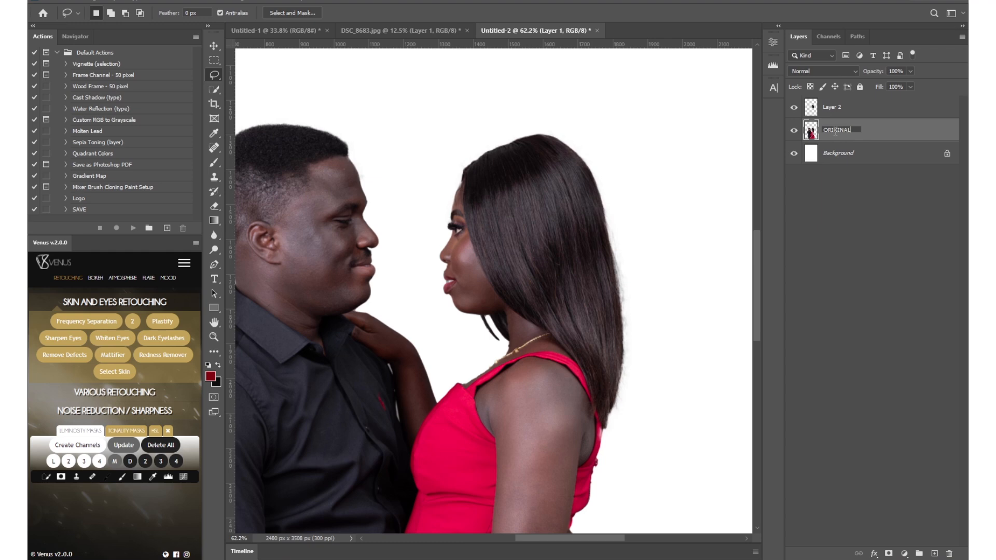
text(ORIGINAL PHOTO)
key(Return)
- Lasso the man's head and collar on the ORIGINAL PHOTO layer and copy the selection to a new layer
scroll(434, 240, left, 5)
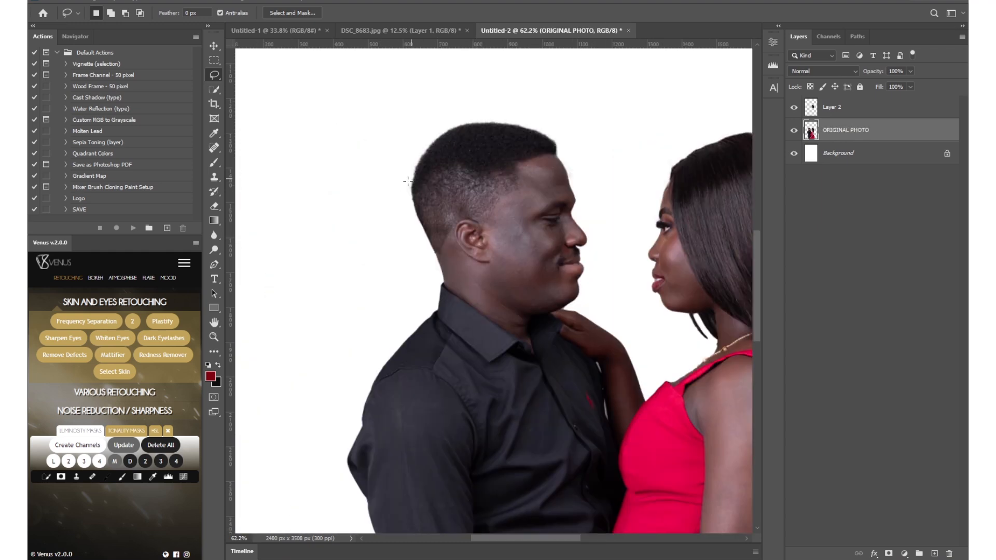
mouse_move(387, 190)
mouse_down()
mouse_move(447, 107)
mouse_move(542, 105)
mouse_move(601, 189)
mouse_move(607, 294)
mouse_up()
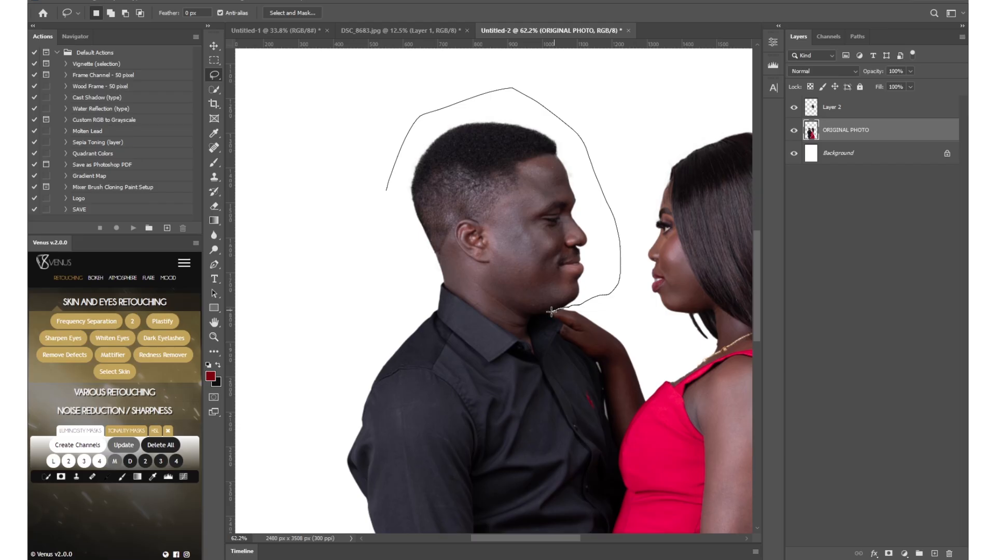
mouse_move(545, 316)
mouse_down()
mouse_move(542, 360)
mouse_move(398, 342)
mouse_move(376, 275)
mouse_up()
right_click(504, 213)
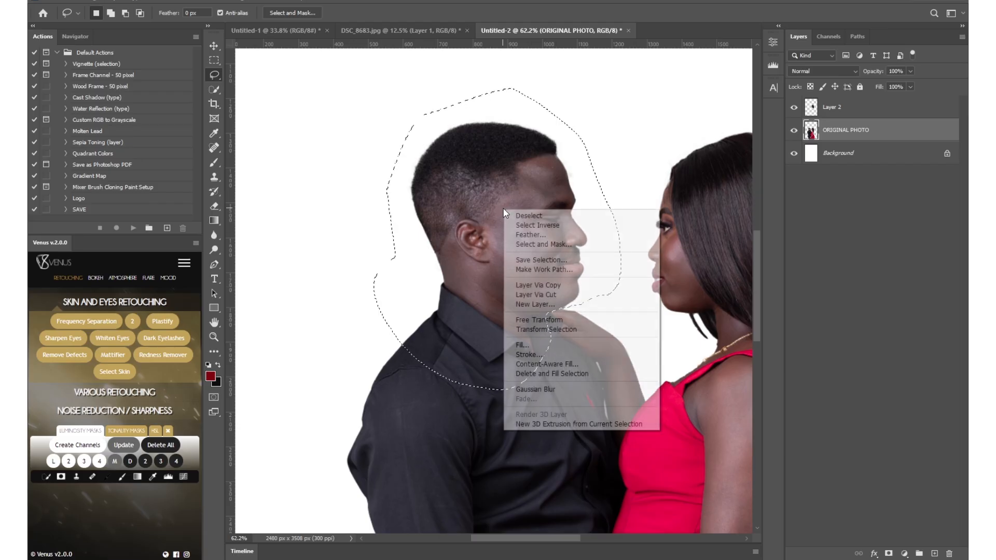
click(554, 285)
- Rename the man's head layer as MALE and the woman's head layer as FEMALE
key(z)
drag(636, 213, 584, 226)
drag(638, 188, 522, 229)
drag(553, 221, 552, 220)
drag(549, 195, 523, 204)
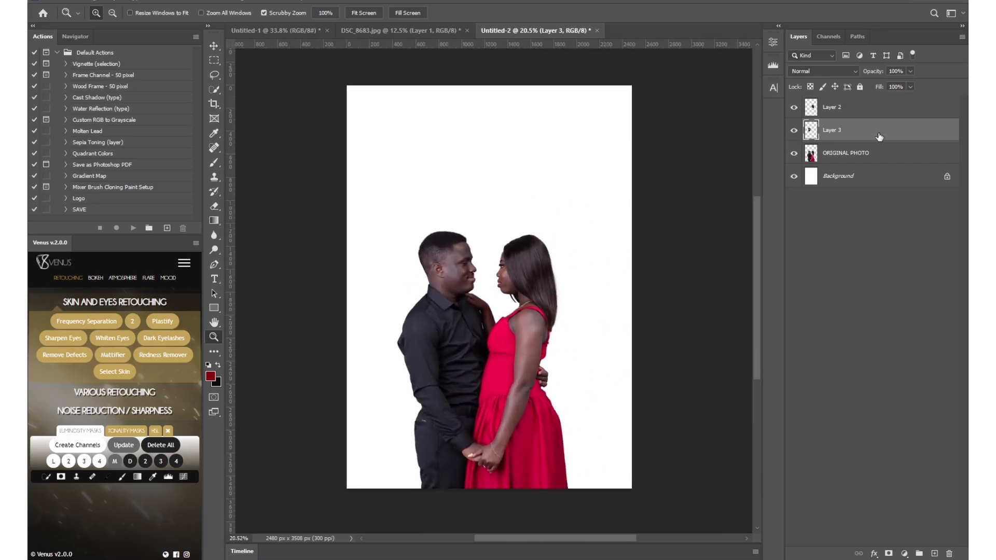
double_click(831, 131)
text(MALE)
key(Return)
double_click(833, 107)
text(FEMAL)
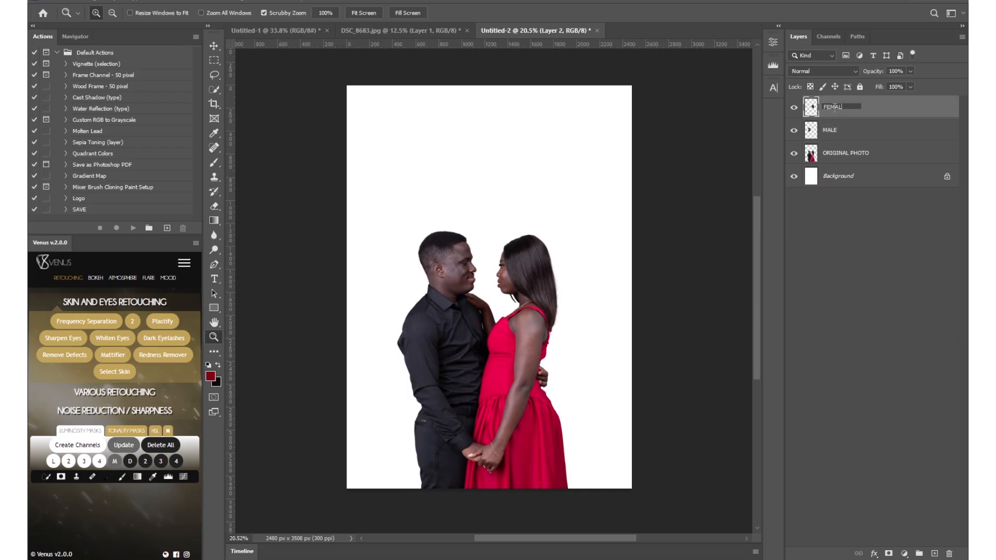
text(E)
key(Return)
- Move the FEMALE head to the page's upper right corner, rotate it about -16°, and enlarge it until only nose, lips and chin fill the corner
click(867, 278)
click(214, 46)
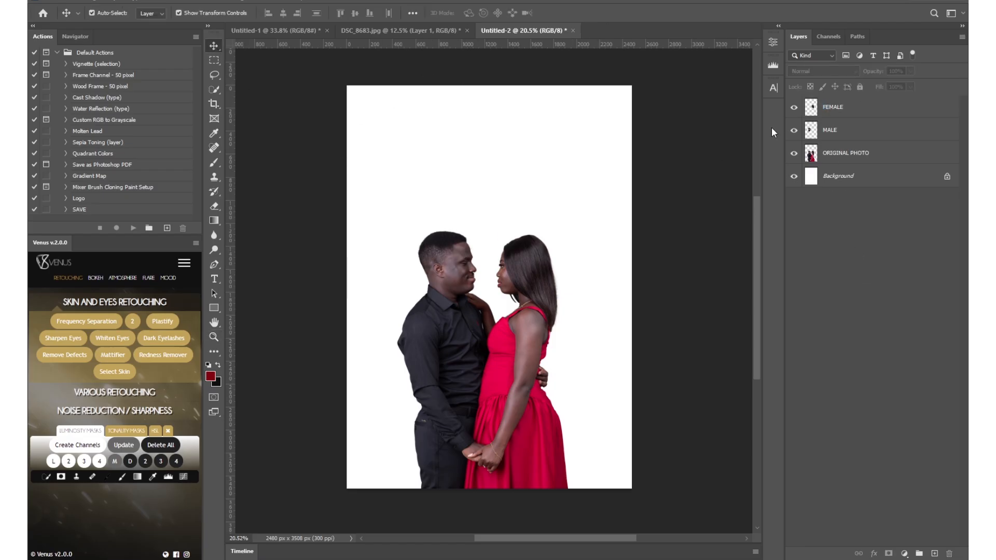
click(840, 107)
drag(534, 272, 604, 138)
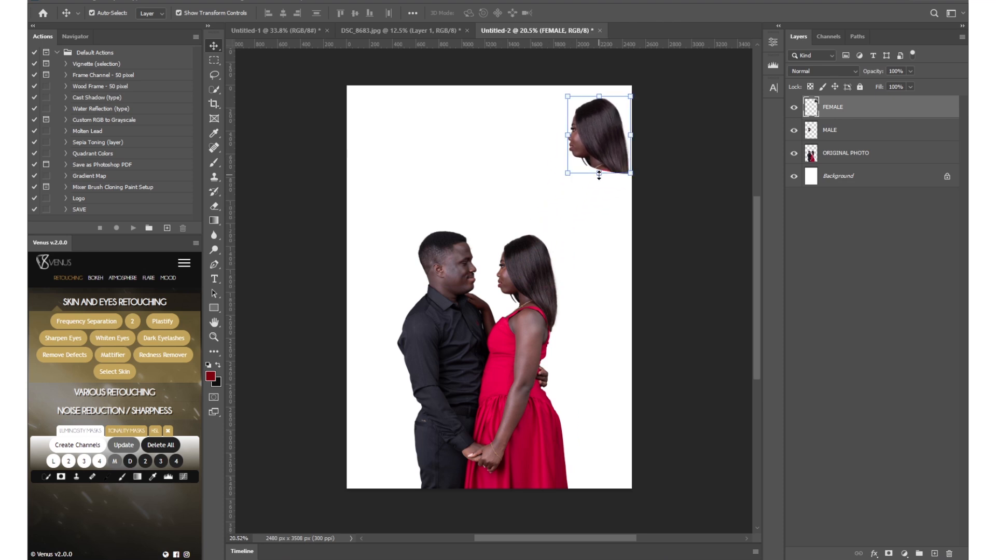
drag(600, 175, 617, 397)
drag(606, 291, 648, 182)
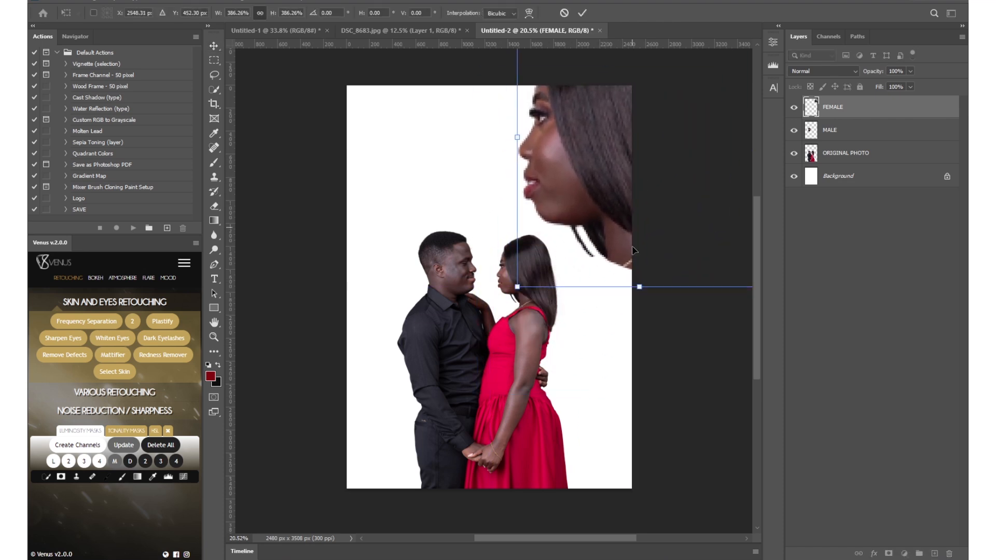
drag(637, 304, 680, 283)
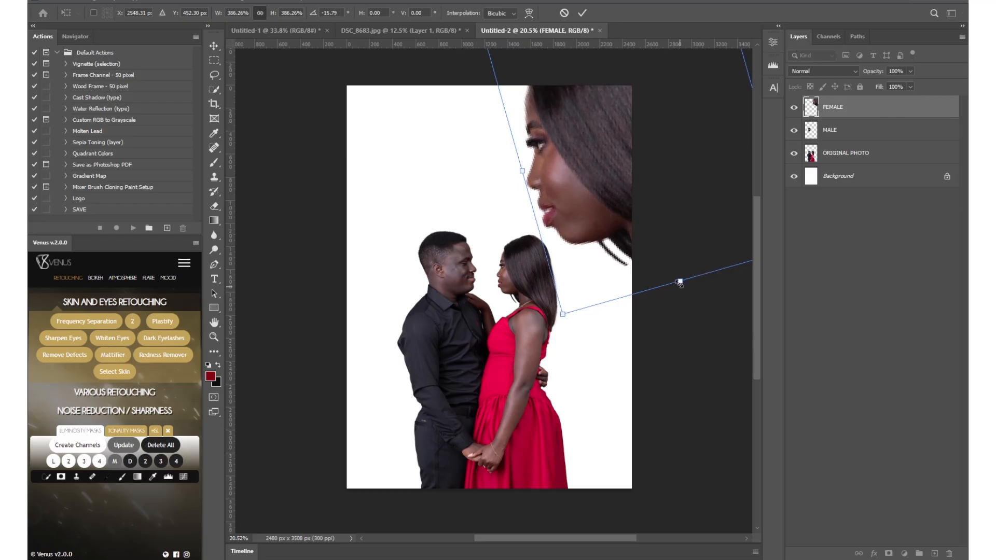
drag(520, 171, 656, 149)
click(583, 13)
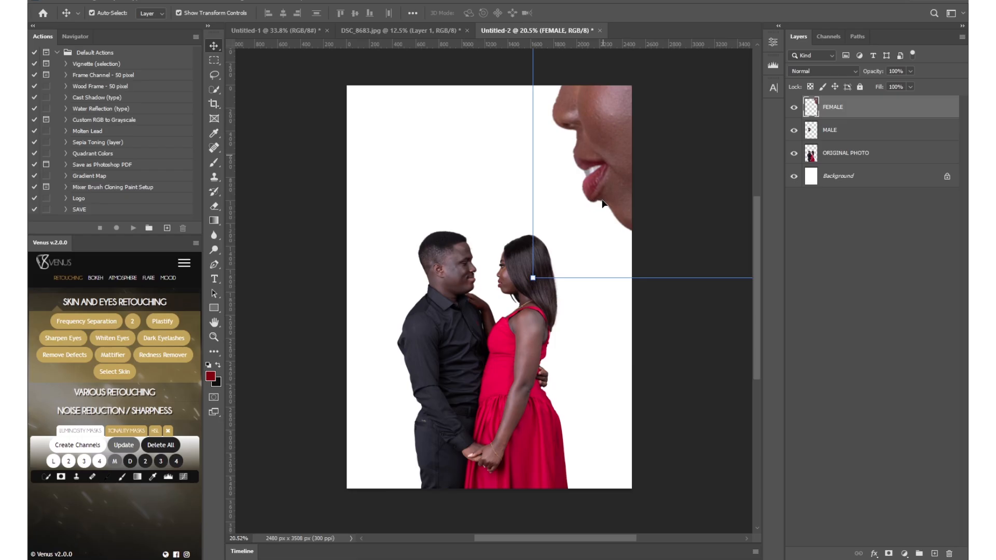
click(836, 133)
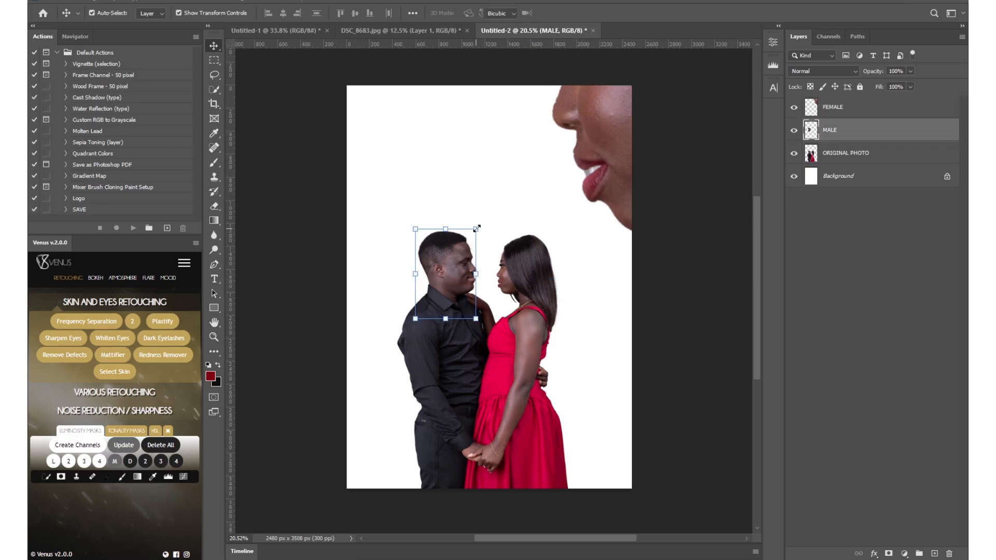
drag(474, 230, 579, 76)
drag(416, 318, 235, 434)
click(565, 13)
- Convert the MALE layer to a smart object, scale it to about 665%, rotate it about 13°, and place it in the page's upper left corner
right_click(837, 129)
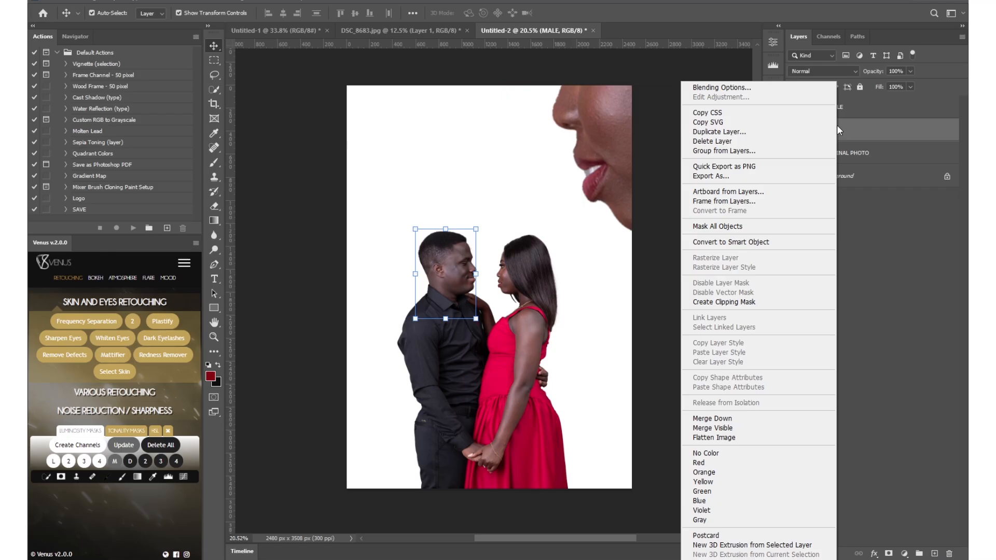
click(764, 242)
drag(473, 273, 651, 254)
drag(564, 299, 377, 203)
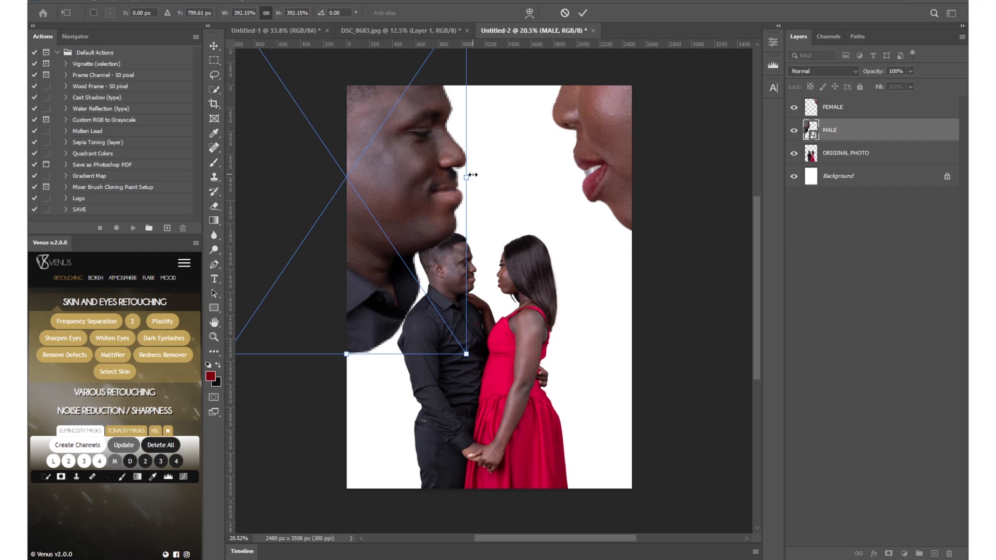
drag(466, 178, 568, 220)
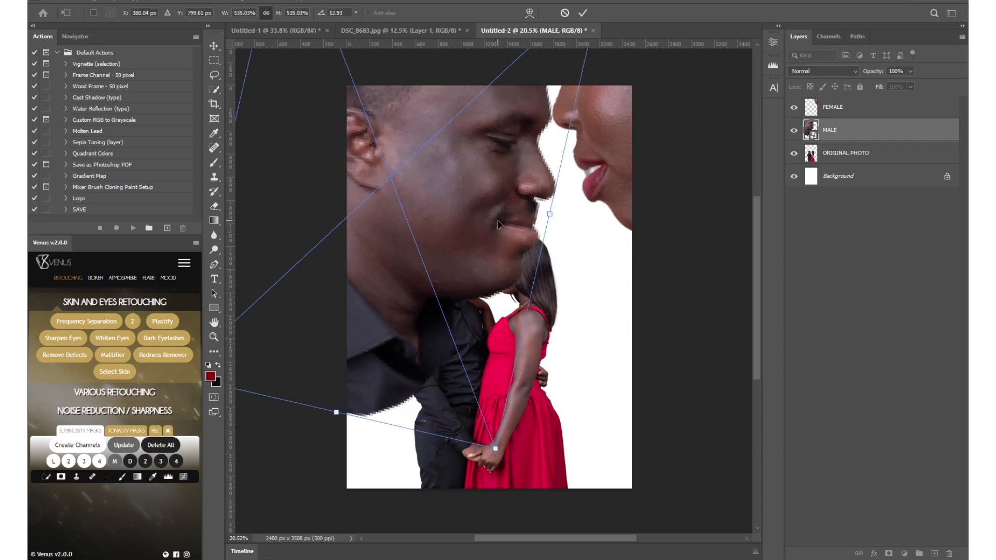
drag(496, 219, 398, 136)
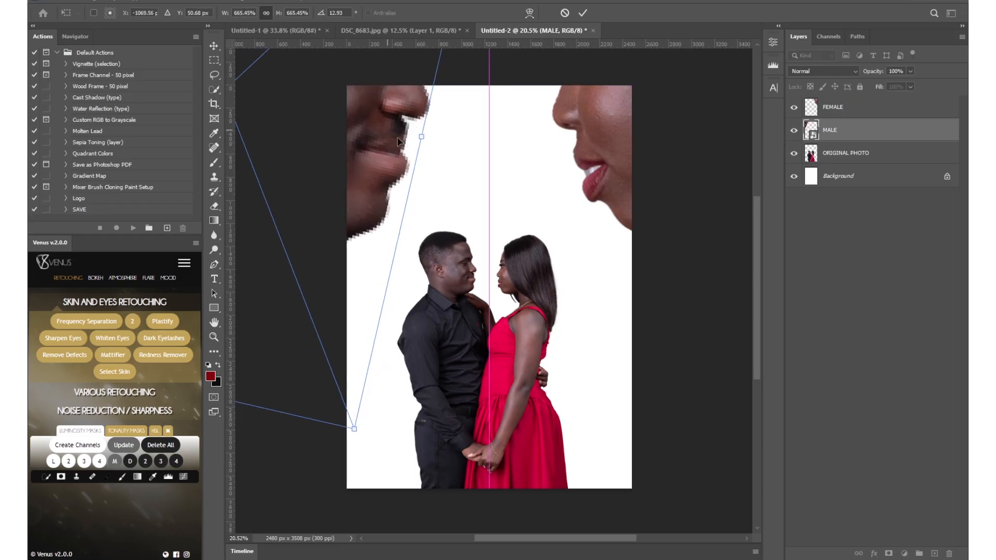
click(586, 12)
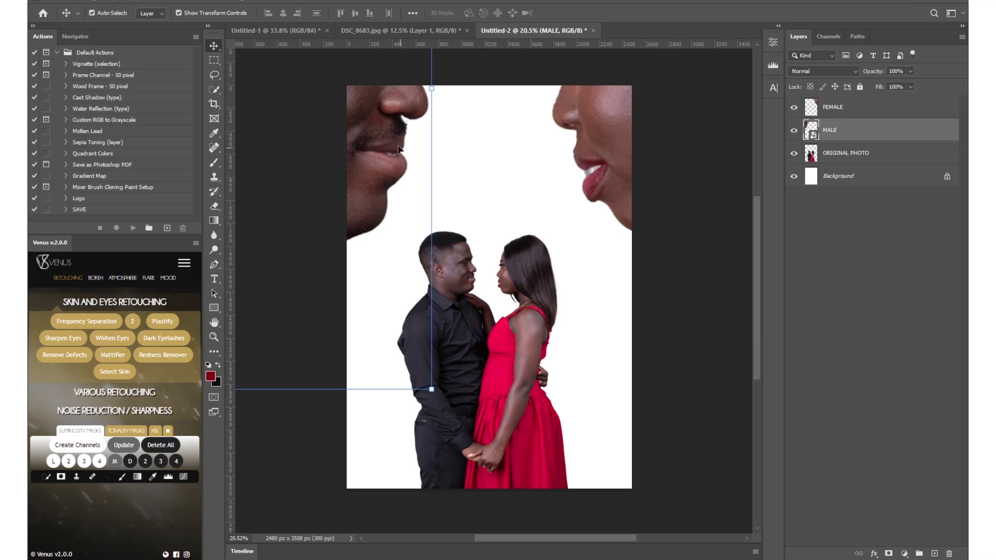
drag(398, 150, 408, 157)
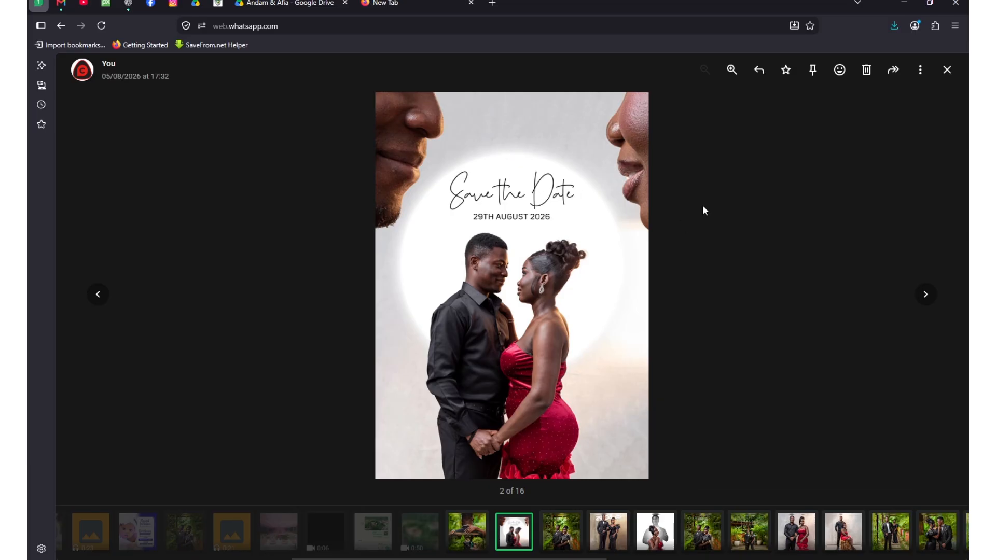
- Check the reference flyer in WhatsApp Web and add a Solid Color fill layer in #e9e9e9 directly above the Photoshop Background layer
click(911, 5)
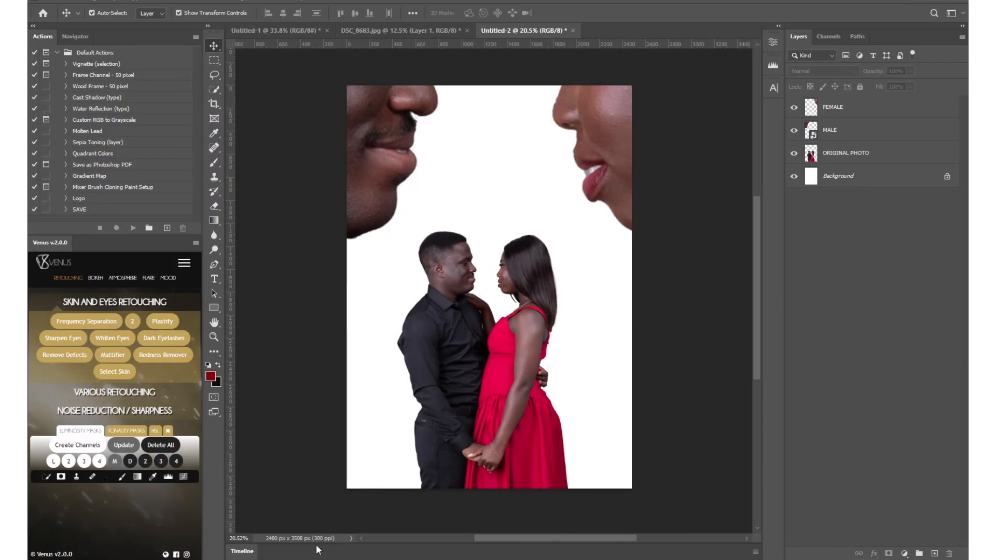
key(alt+Tab)
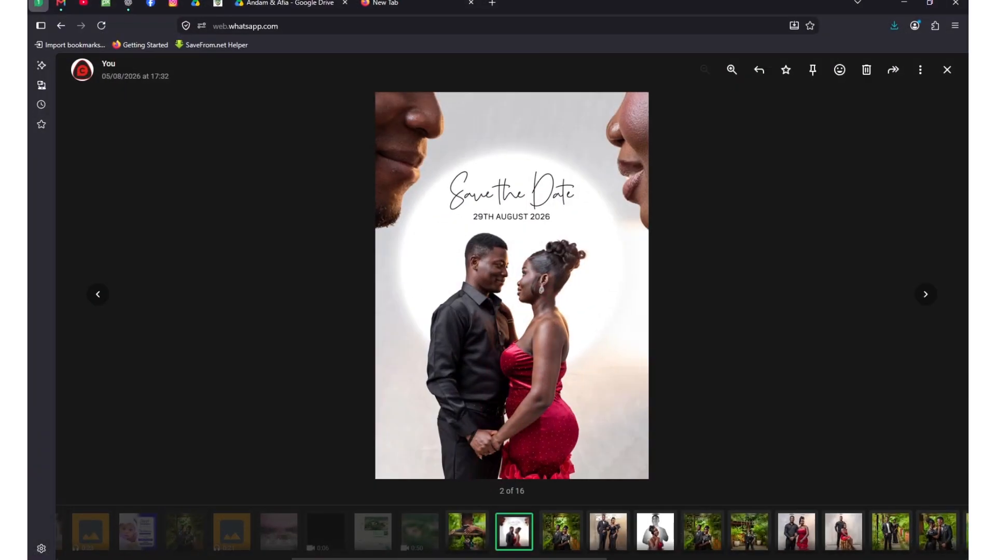
key(alt+Tab)
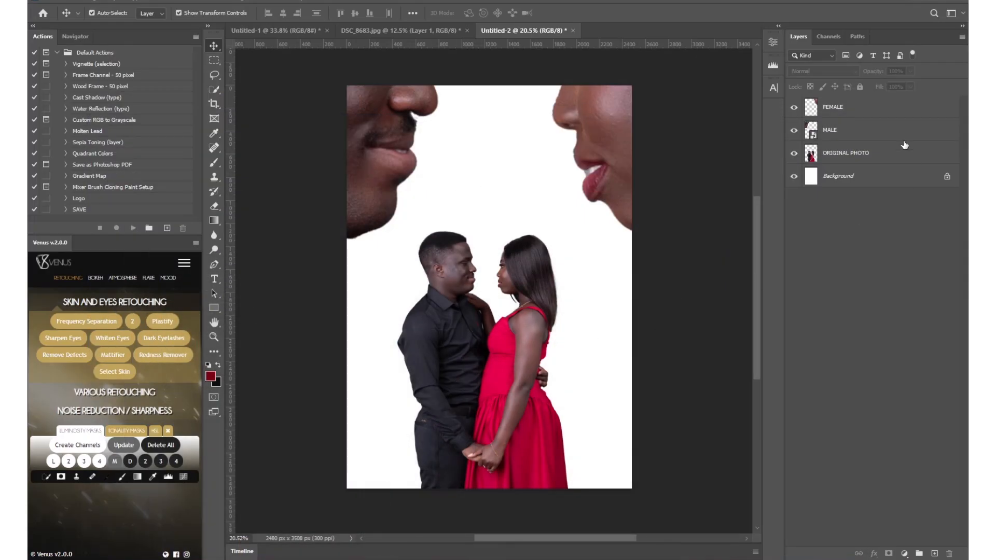
click(856, 177)
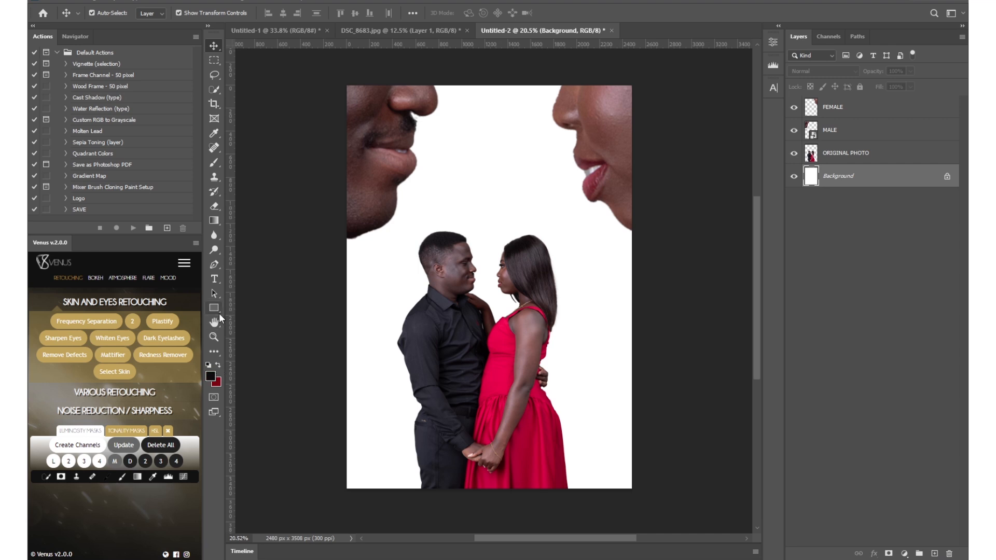
click(904, 554)
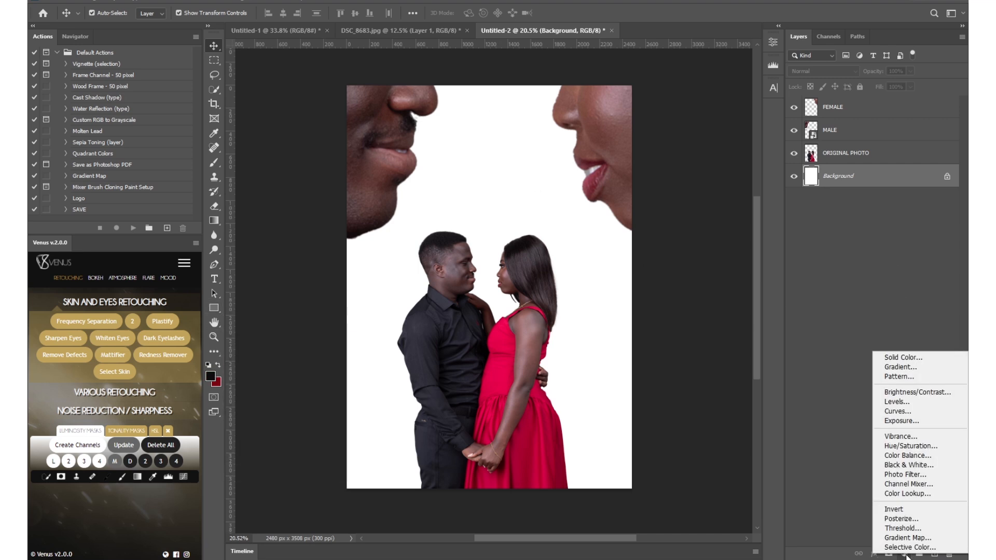
click(904, 357)
mouse_move(677, 95)
mouse_down()
mouse_move(663, 13)
mouse_move(657, 51)
mouse_move(655, 37)
mouse_up()
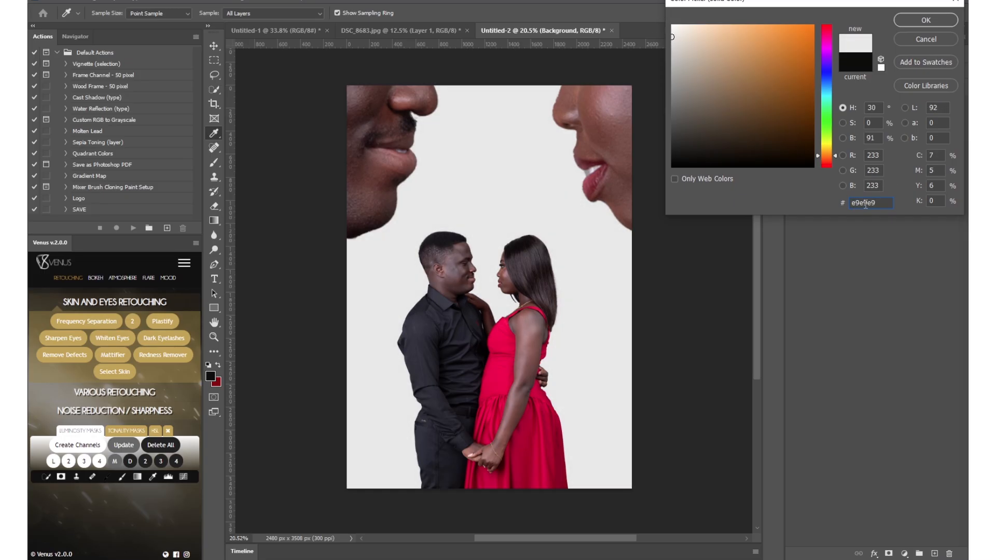
click(921, 20)
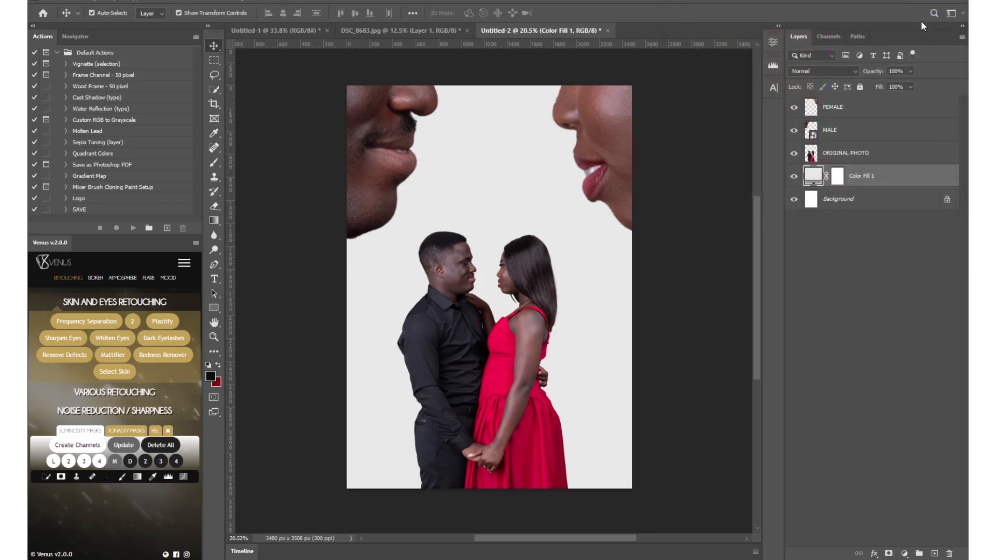
- Draw a black circle about 1715 px across behind the couple and centre it horizontally on the page, slightly above mid-height
click(213, 308)
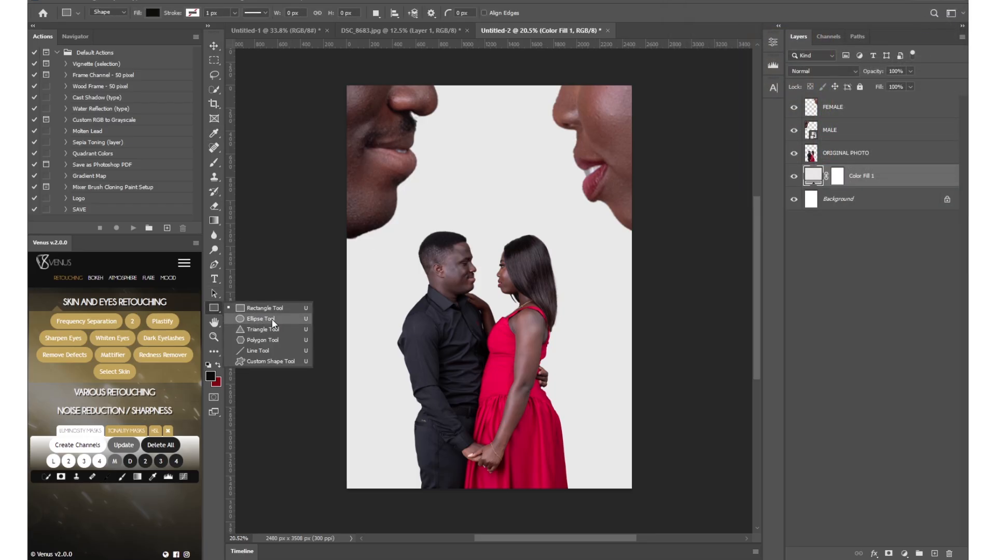
click(274, 322)
drag(412, 208, 609, 423)
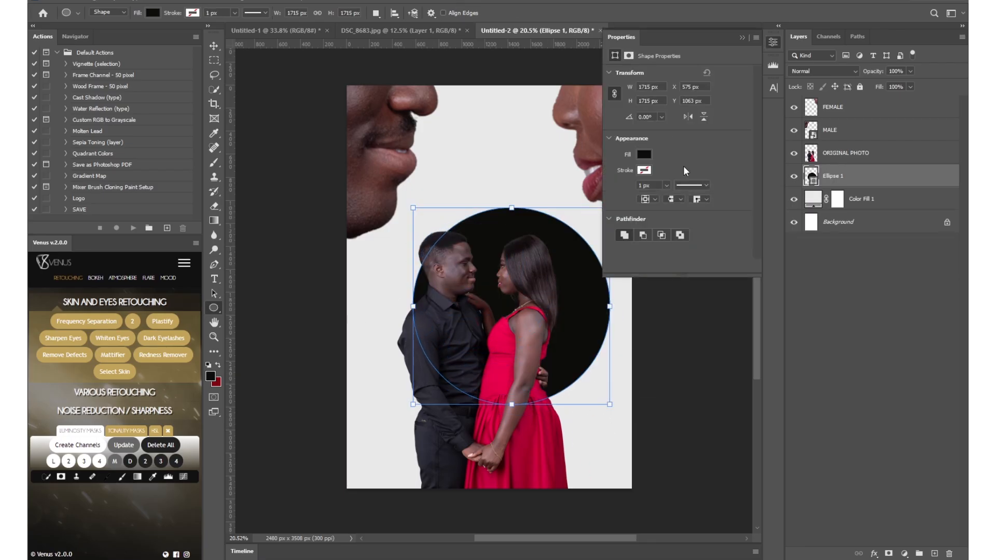
click(772, 41)
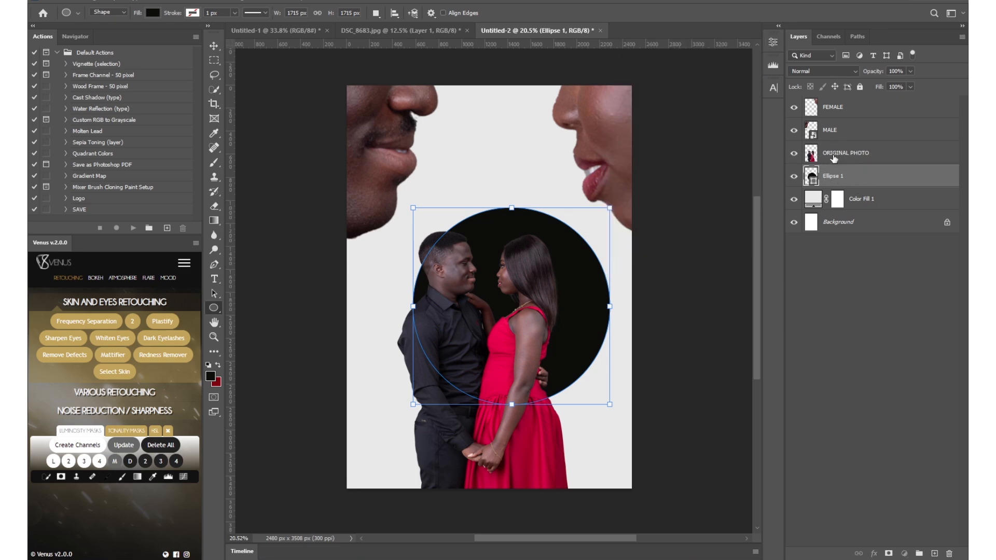
click(214, 46)
drag(575, 266, 549, 249)
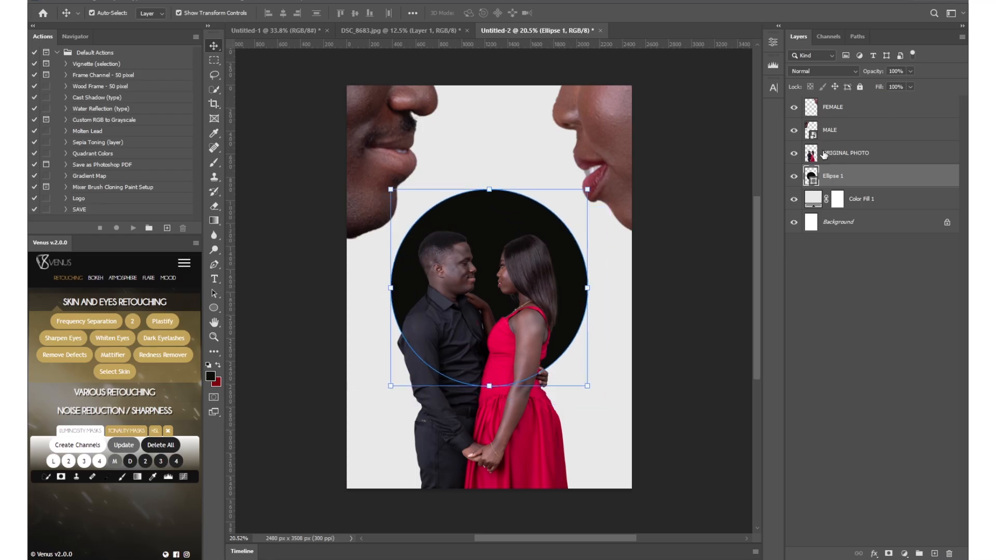
- Nudge the couple photo slightly right and move the circle slightly up behind their heads
click(842, 157)
drag(523, 322, 530, 324)
click(841, 176)
drag(494, 217, 494, 208)
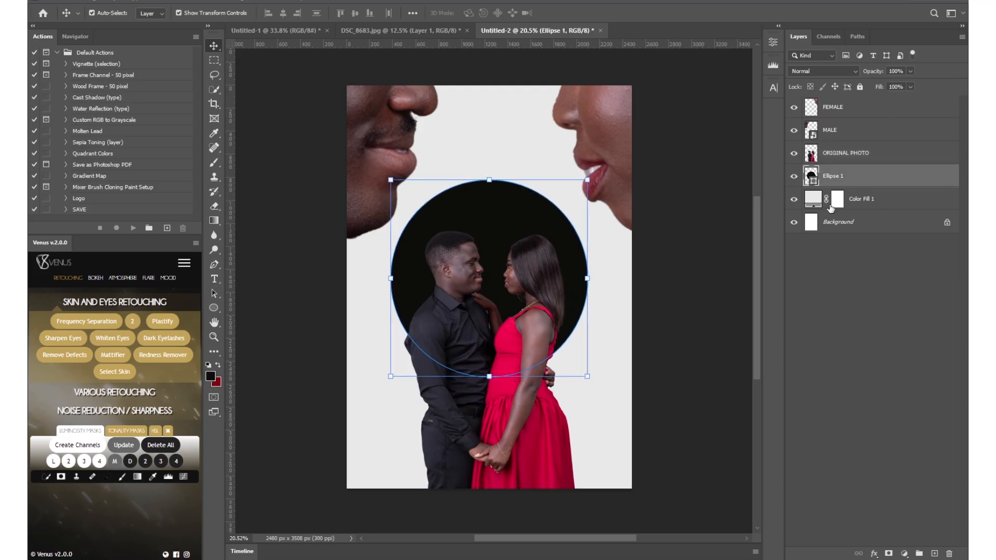
- Change the circle's fill color to white, #ffffff
double_click(810, 176)
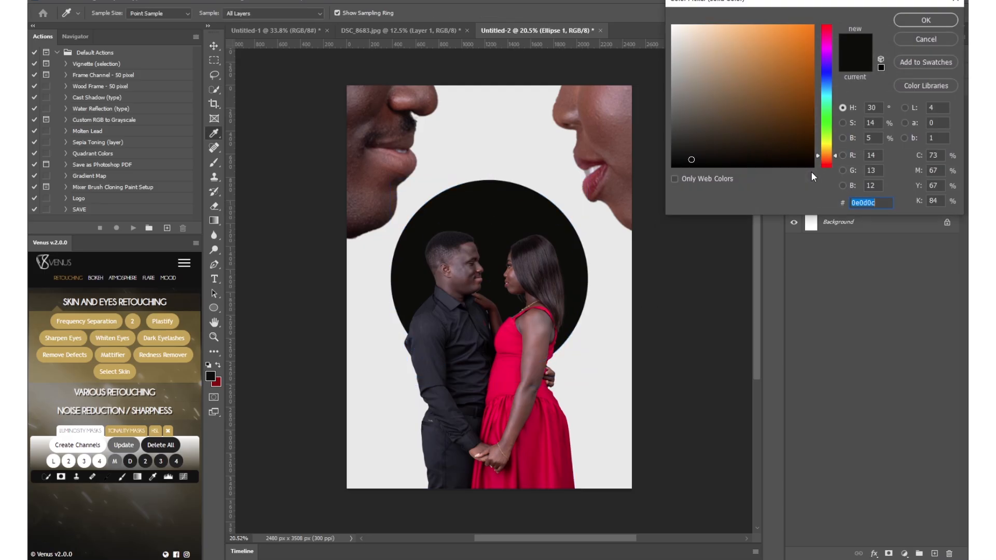
text(ffffff)
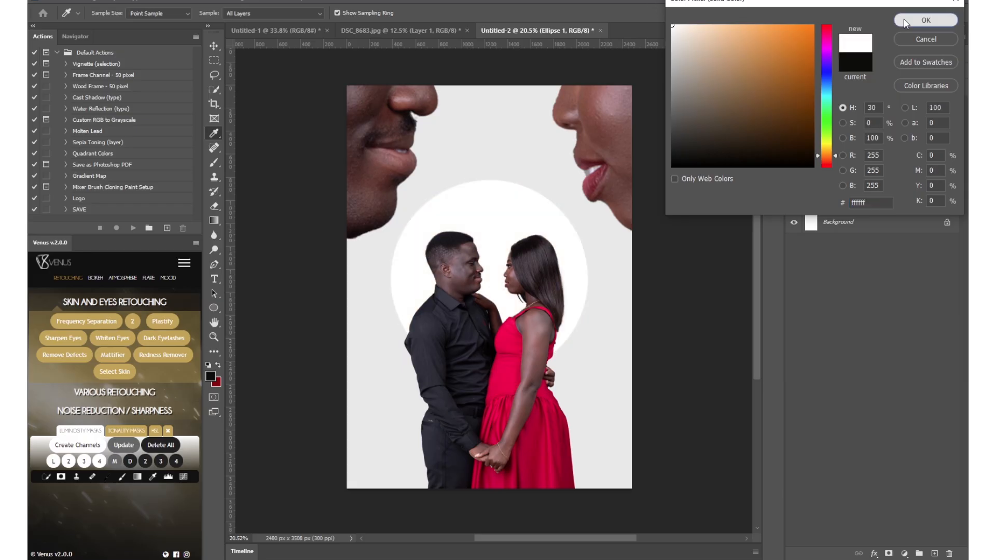
click(926, 20)
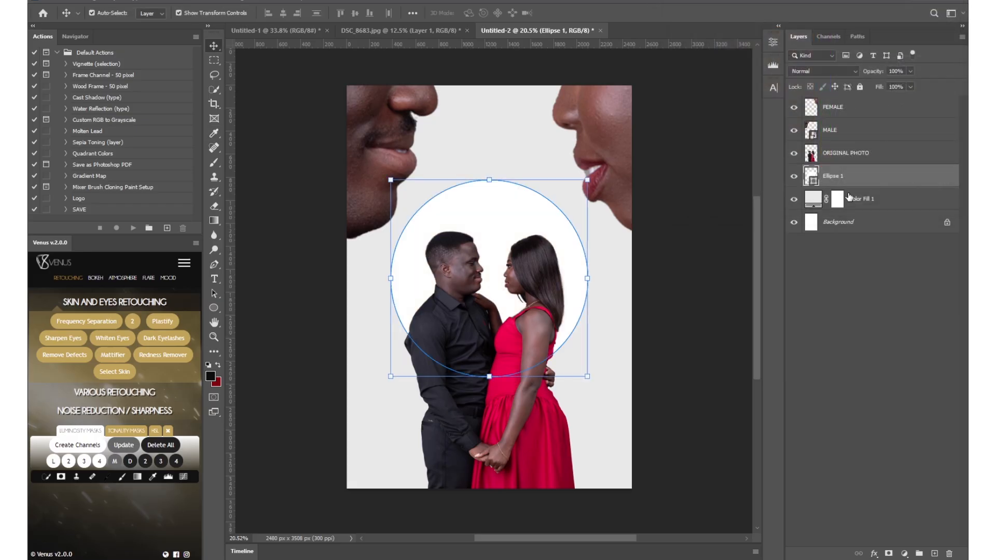
click(837, 292)
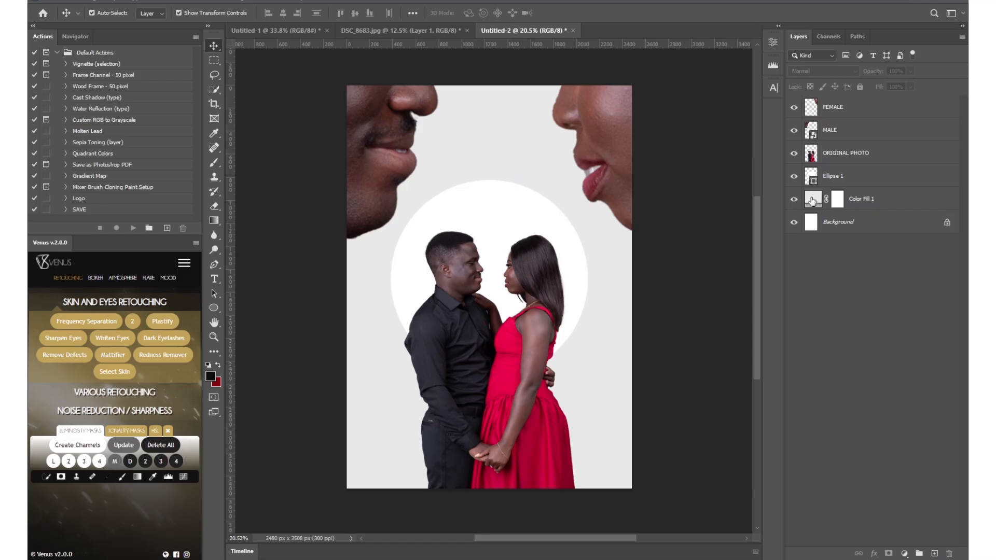
- Darken the Color Fill 1 background layer to grey #cccccc
double_click(813, 201)
drag(673, 37, 669, 52)
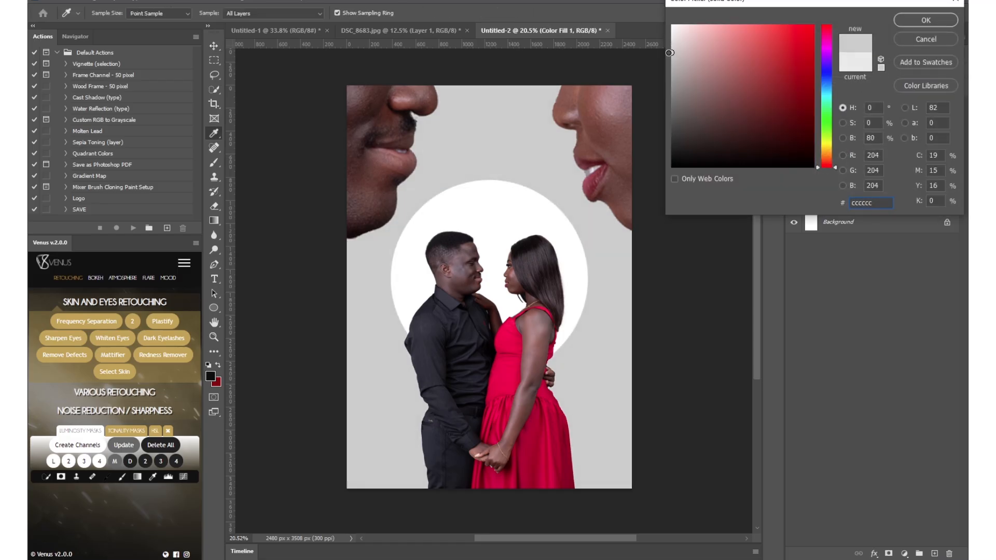
click(923, 23)
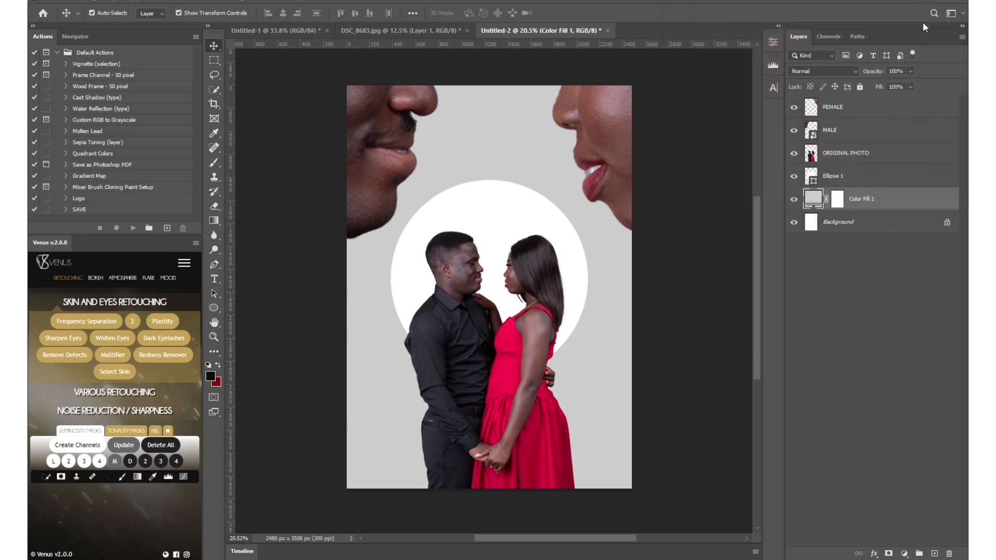
click(872, 324)
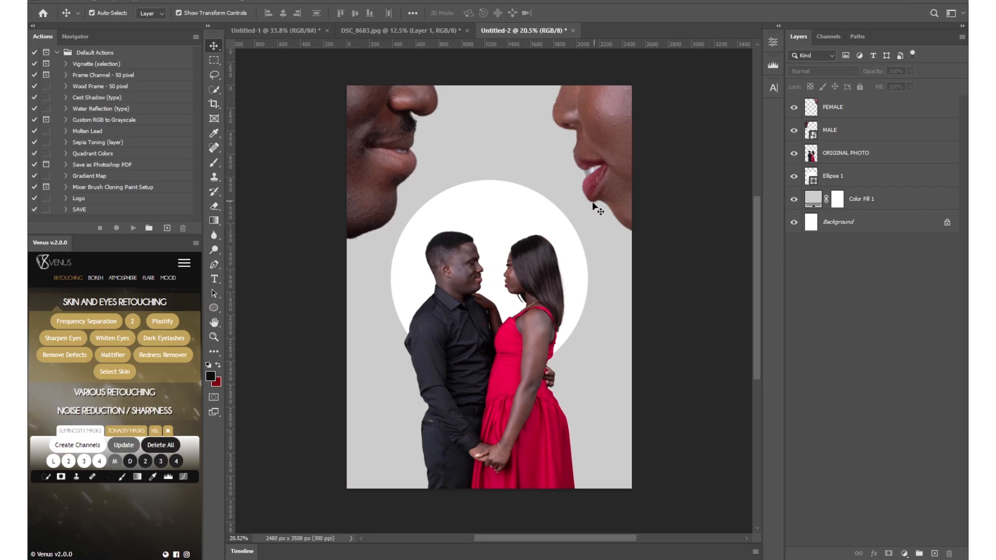
- Enable a white Outer Glow on the circle in Screen mode with 100% opacity and a size of 250 px
click(488, 188)
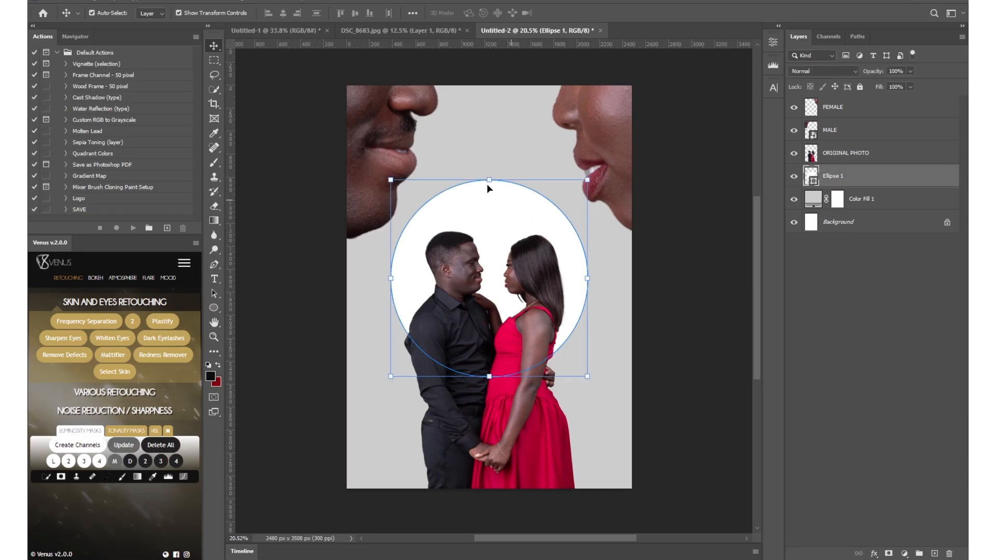
click(874, 554)
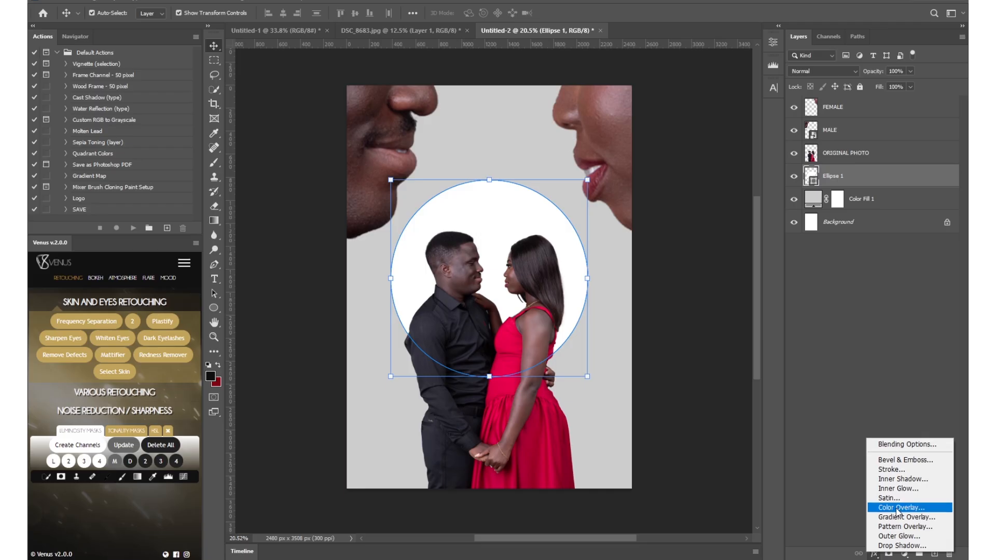
click(906, 537)
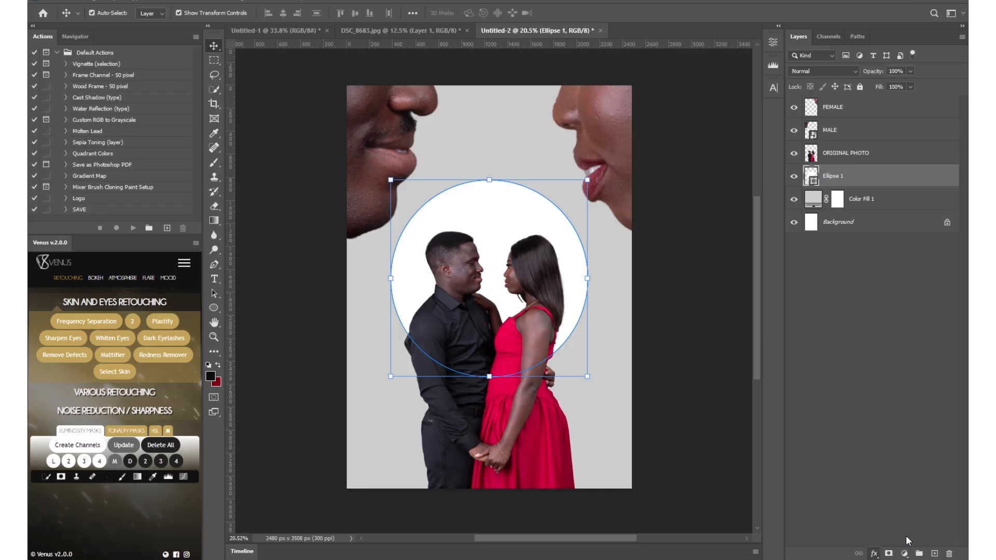
drag(616, 538, 642, 538)
click(540, 198)
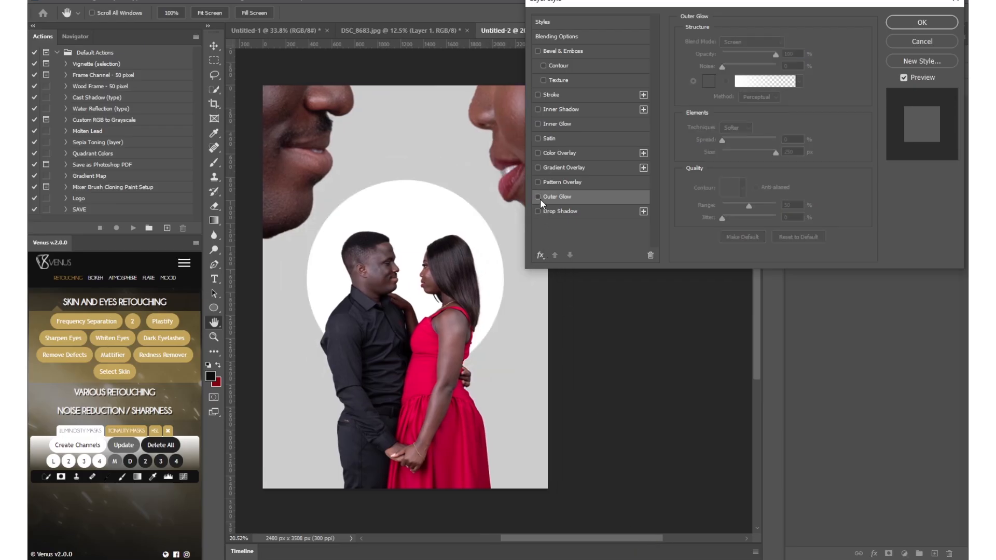
click(540, 198)
click(540, 198)
click(540, 198)
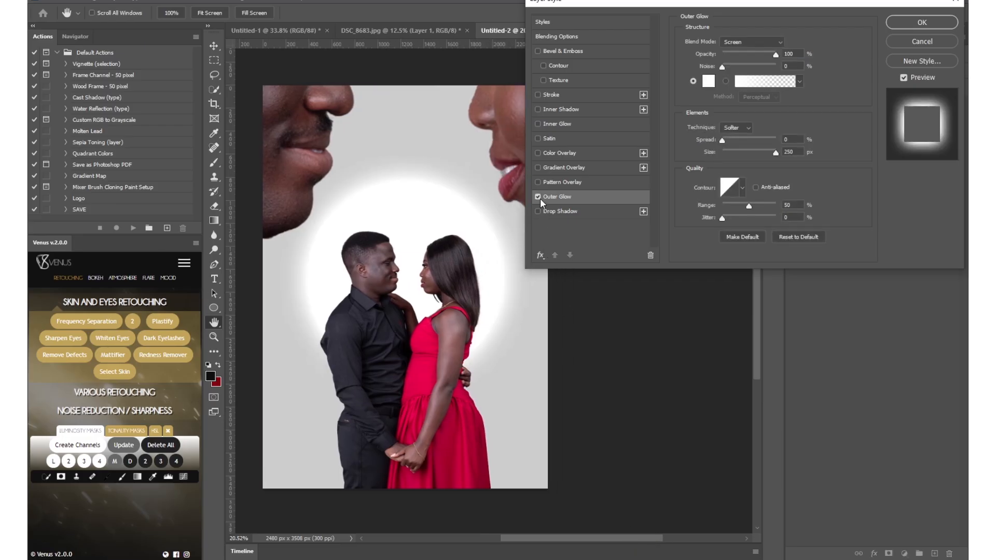
- Try 100% noise on the circle's outer glow and reset the noise to 0%
click(772, 47)
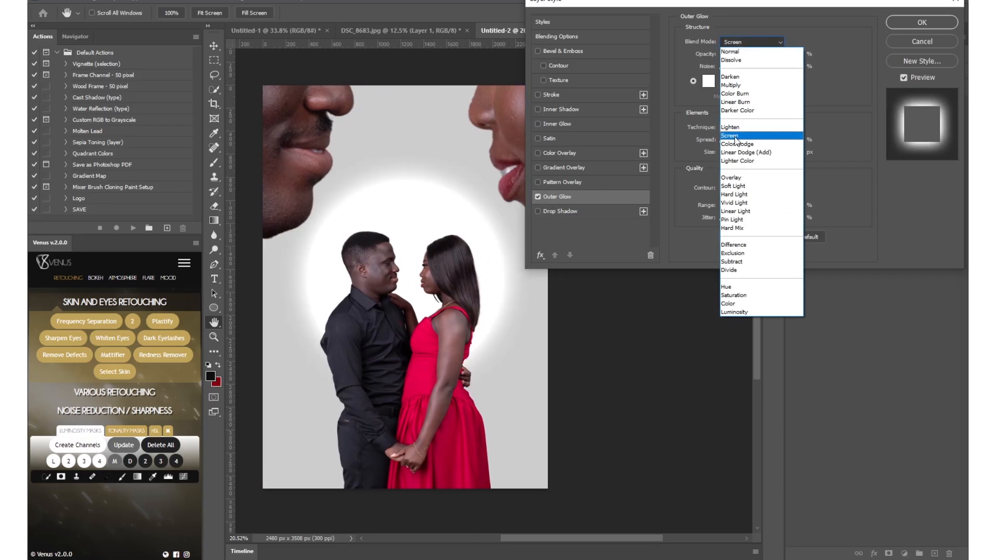
click(772, 49)
drag(774, 57, 777, 67)
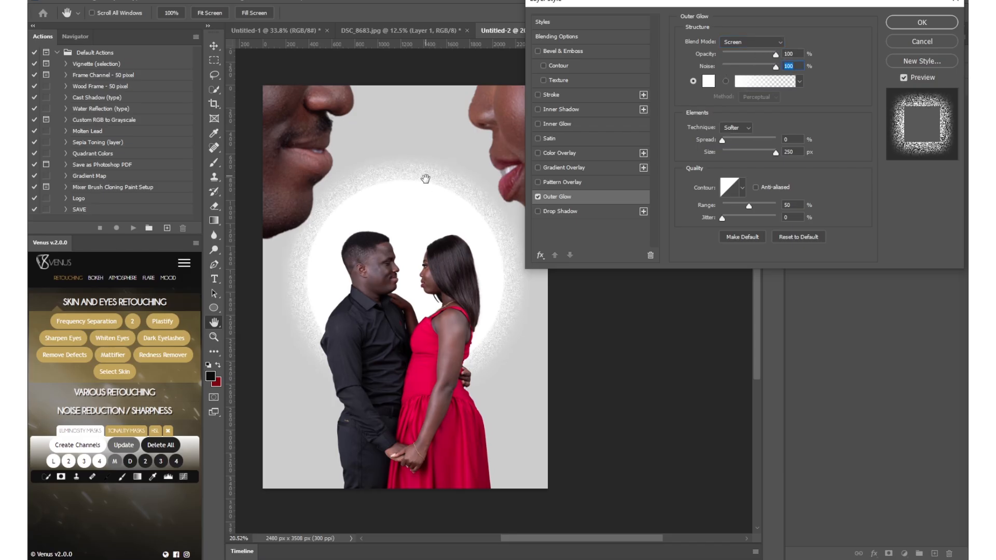
text(0)
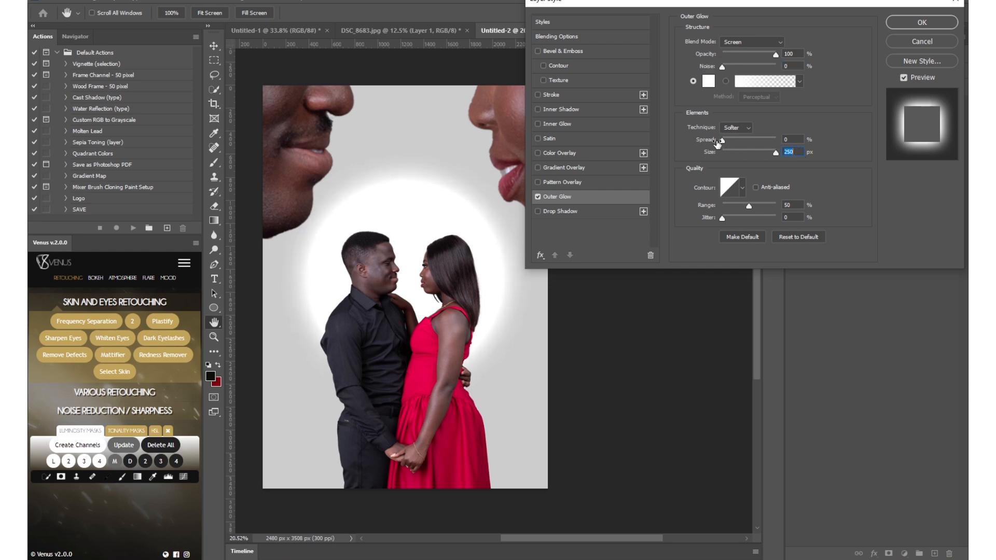
- Keep the outer glow's spread at 0%, compare the circle with and without the effect, and apply the layer style
drag(722, 140, 682, 140)
click(904, 78)
click(904, 78)
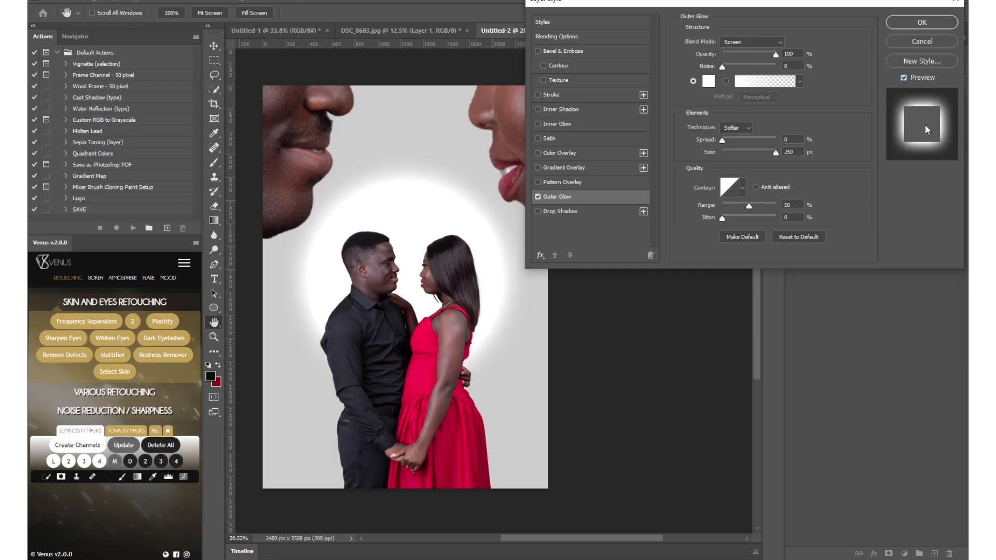
click(921, 23)
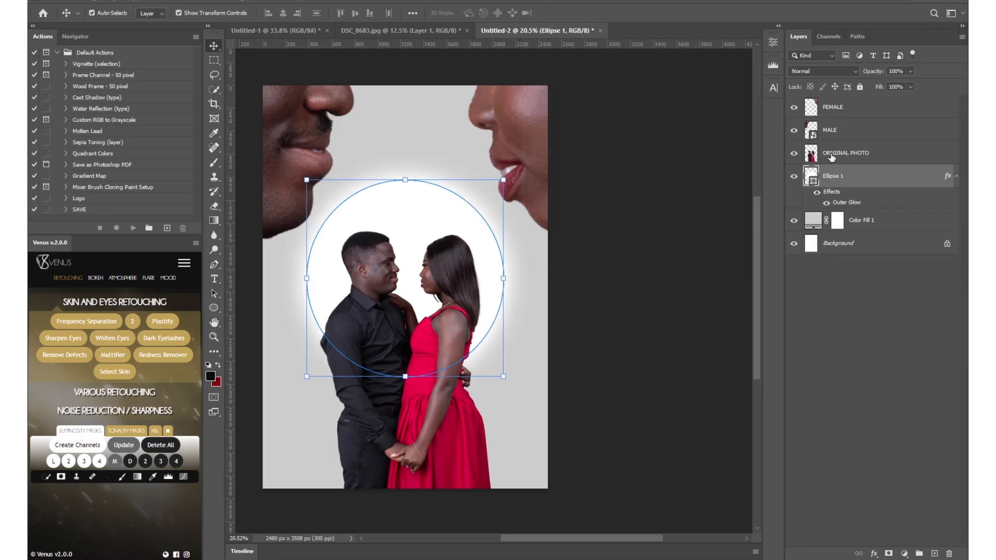
- Enlarge the couple photo slightly so it reaches just past the page's lower edge
click(389, 344)
drag(405, 488, 405, 498)
click(582, 14)
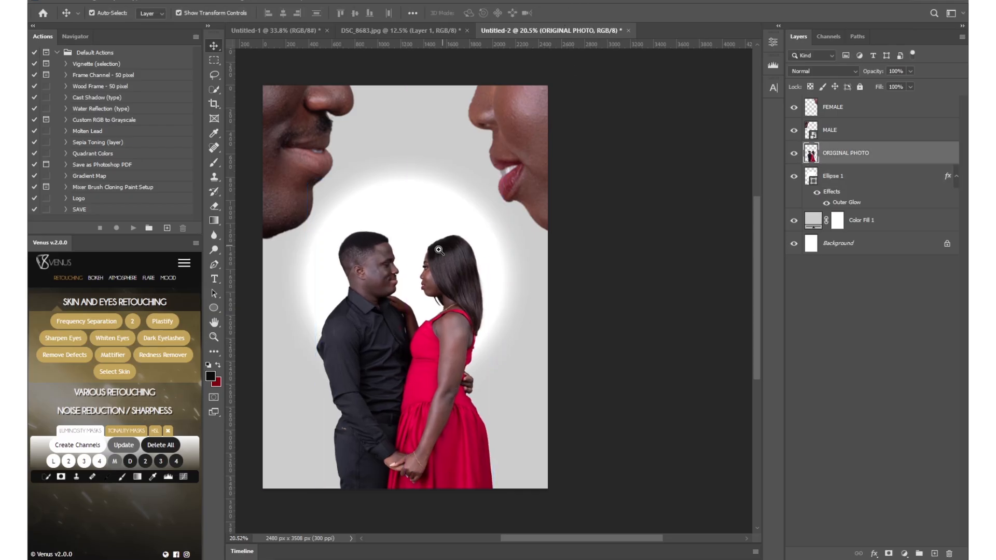
- Add a centred text layer above the couple's heads reading "SAVE THE DATE"
key(z)
drag(418, 250, 487, 241)
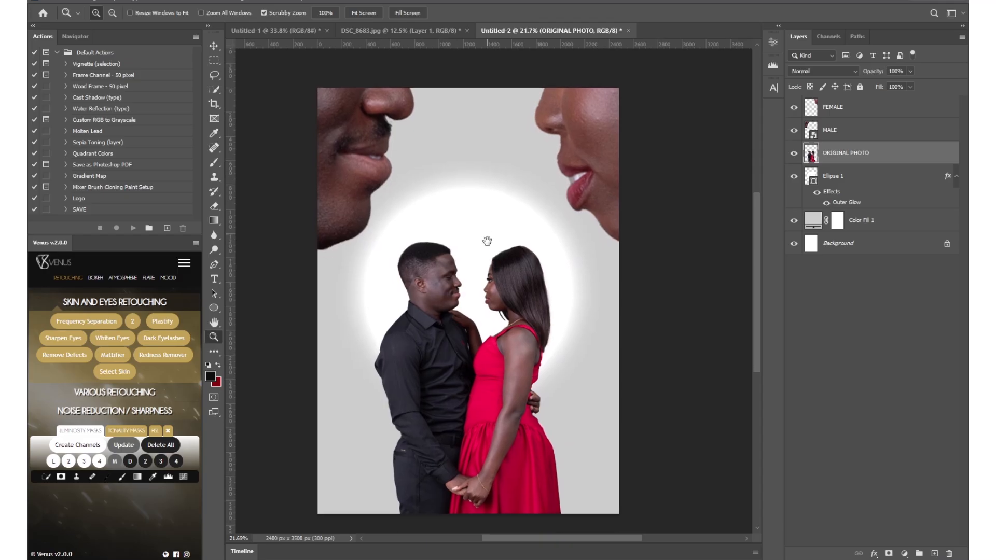
click(219, 278)
click(455, 222)
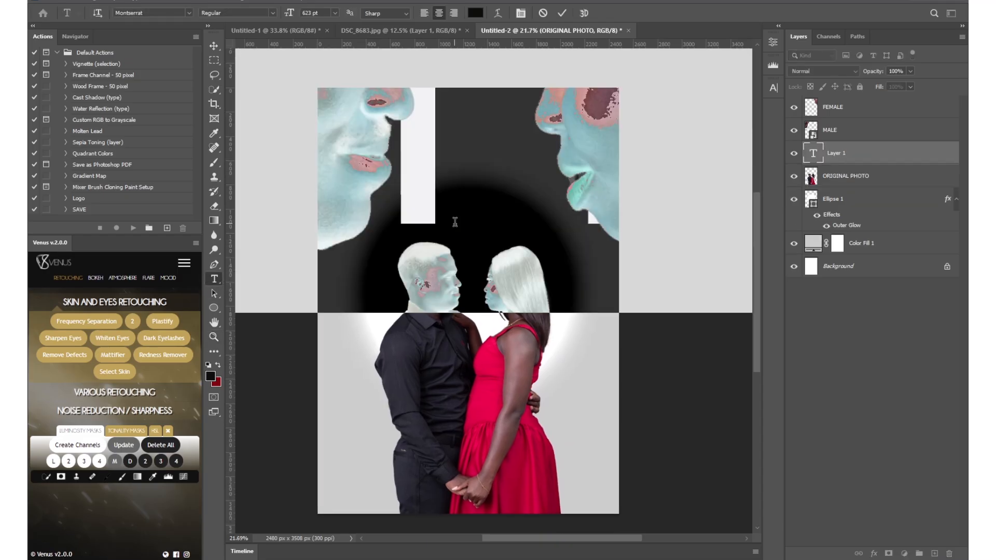
text(SAVE THE)
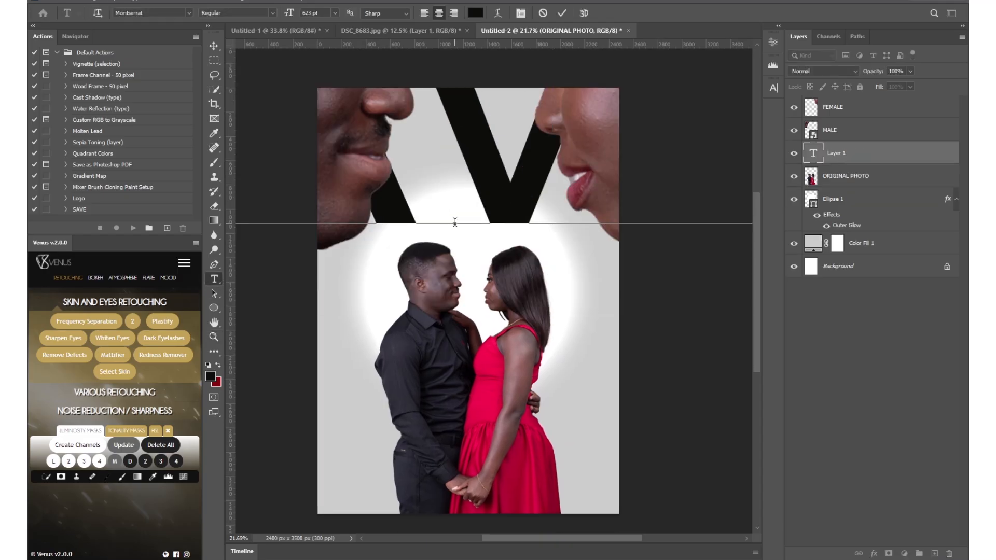
text( DATE)
- Set the whole "SAVE THE DATE" text to 45 pt in the Delycost font
key(ctrl+a)
click(335, 13)
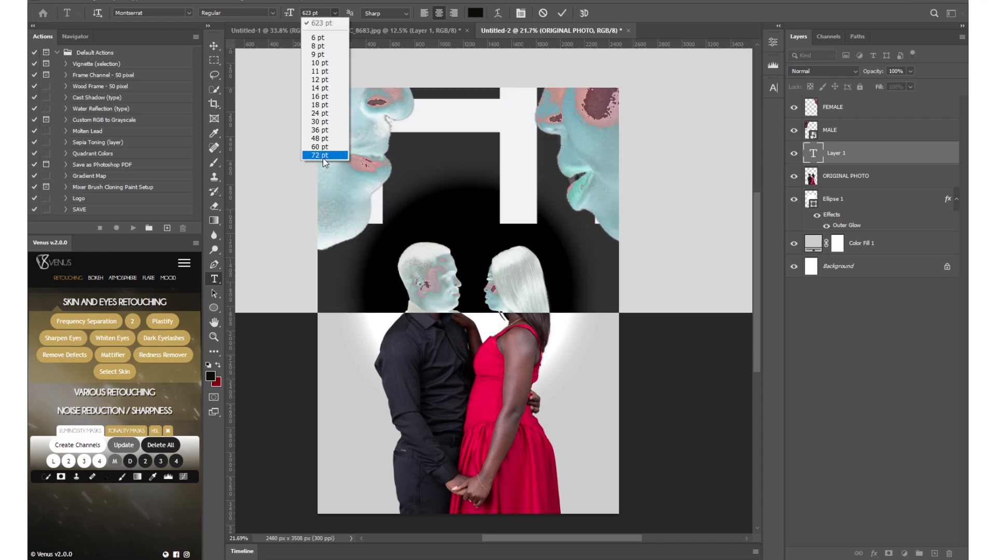
click(319, 155)
click(189, 13)
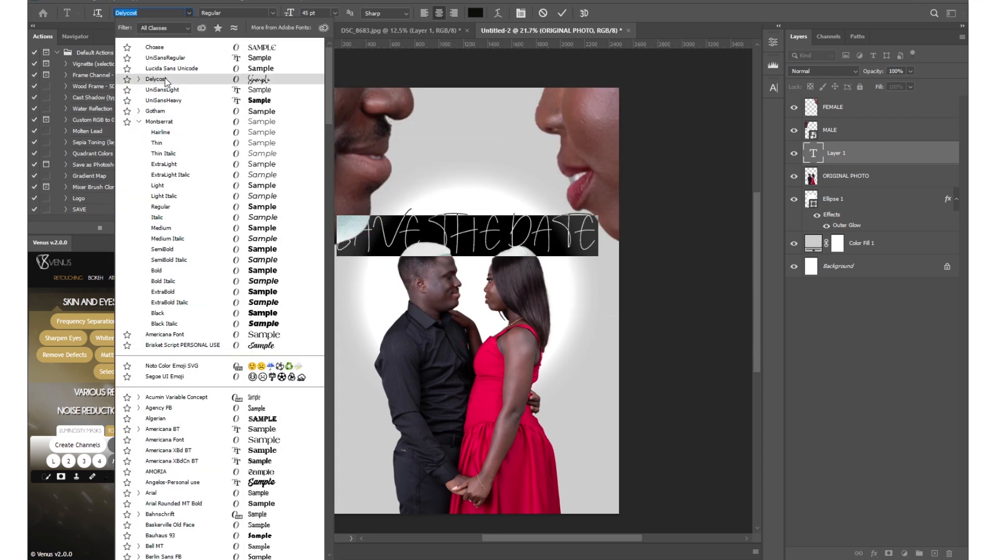
click(176, 80)
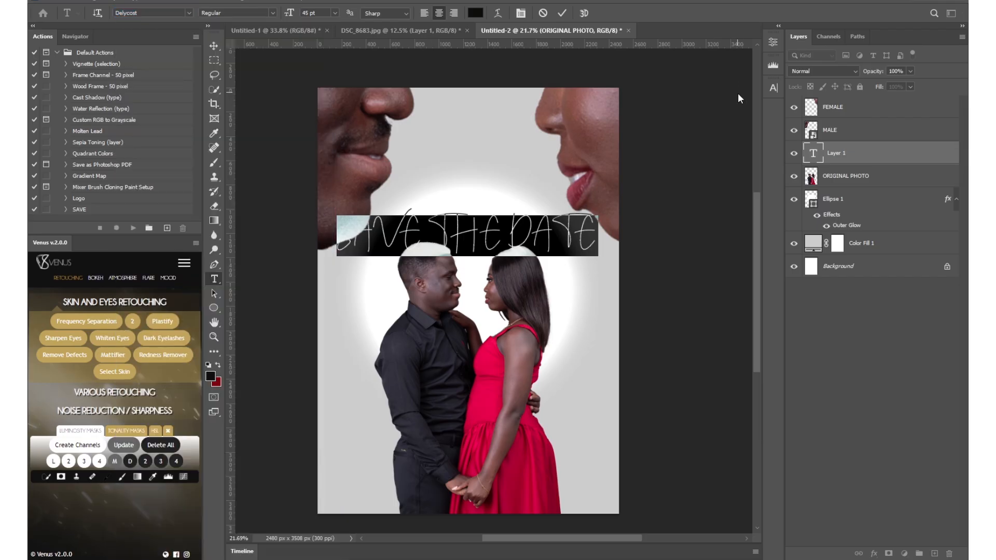
- Turn off All Caps for the title text and retype it as "Save the Date"
click(772, 88)
click(684, 166)
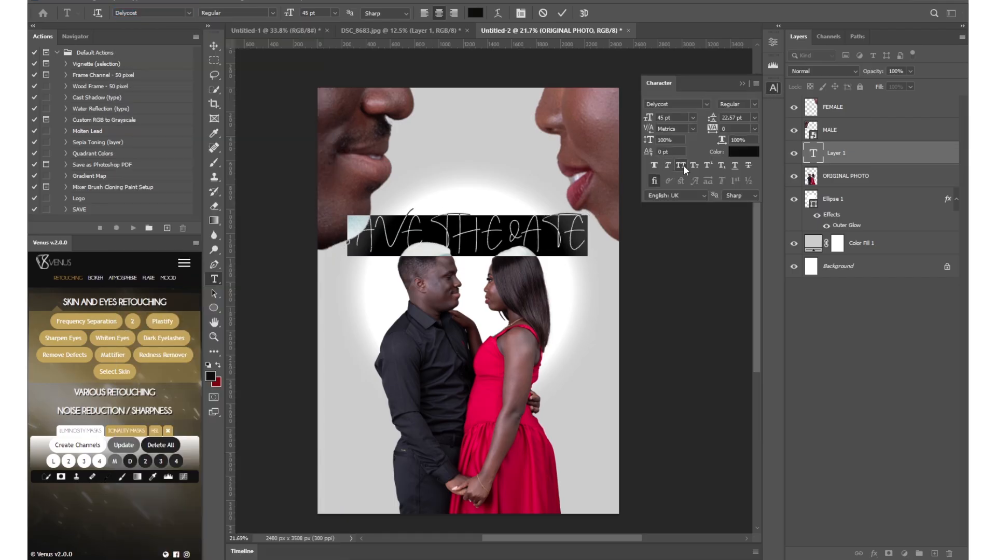
triple_click(471, 237)
text(Save the Date)
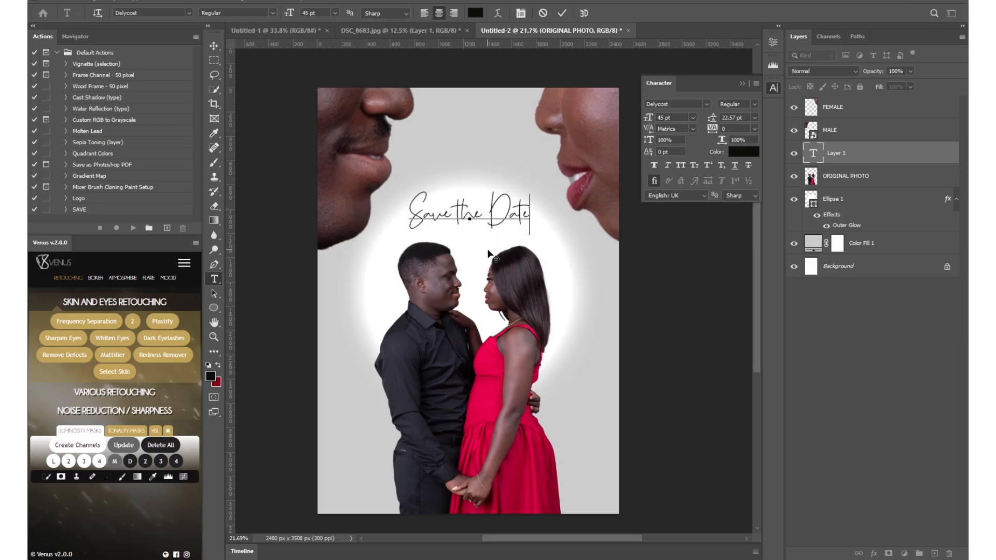
- Reduce the "Save the Date" text to 36 pt and commit it
key(ctrl+a)
click(335, 13)
click(332, 130)
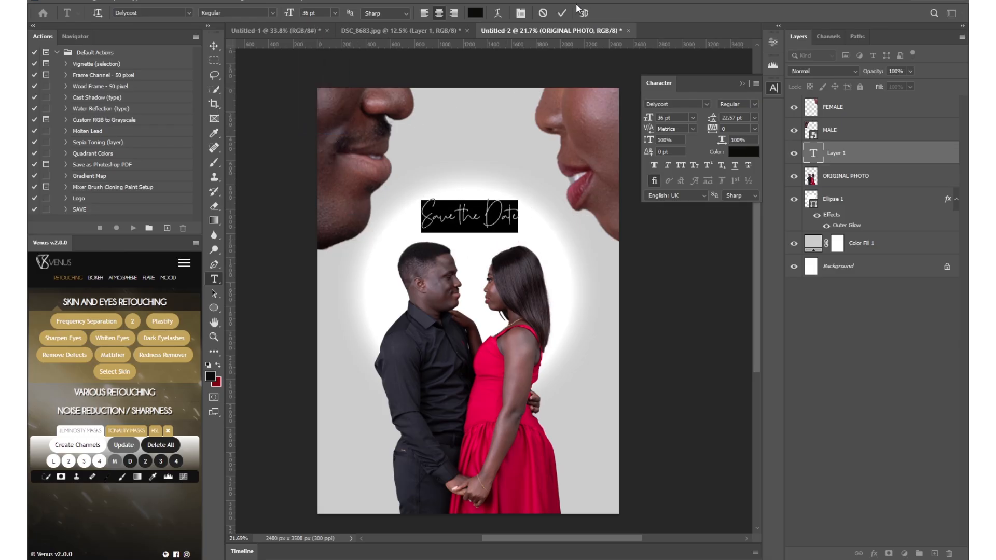
click(562, 13)
- Add a new text layer over the couple reading "10.08.26" and set it in the Choose font
click(454, 299)
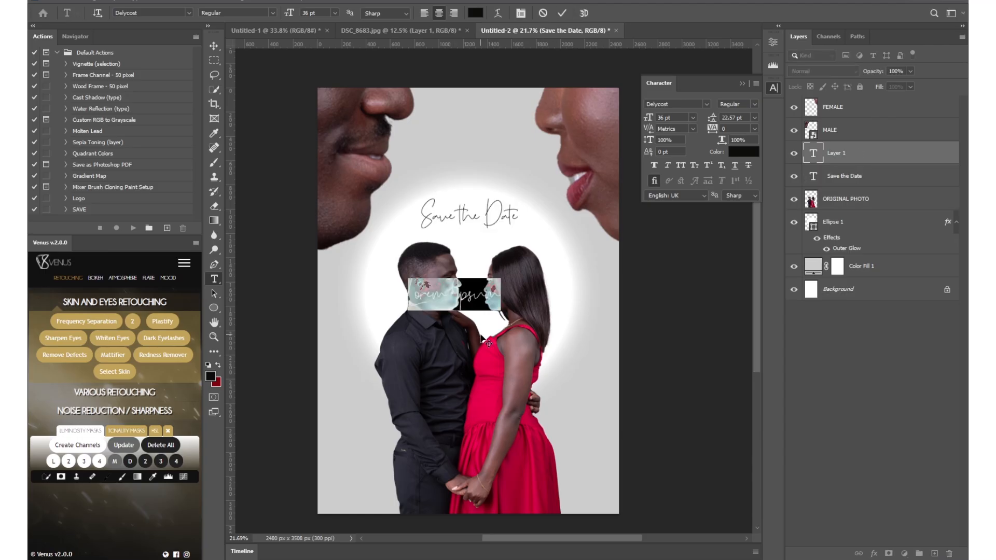
text(10.0)
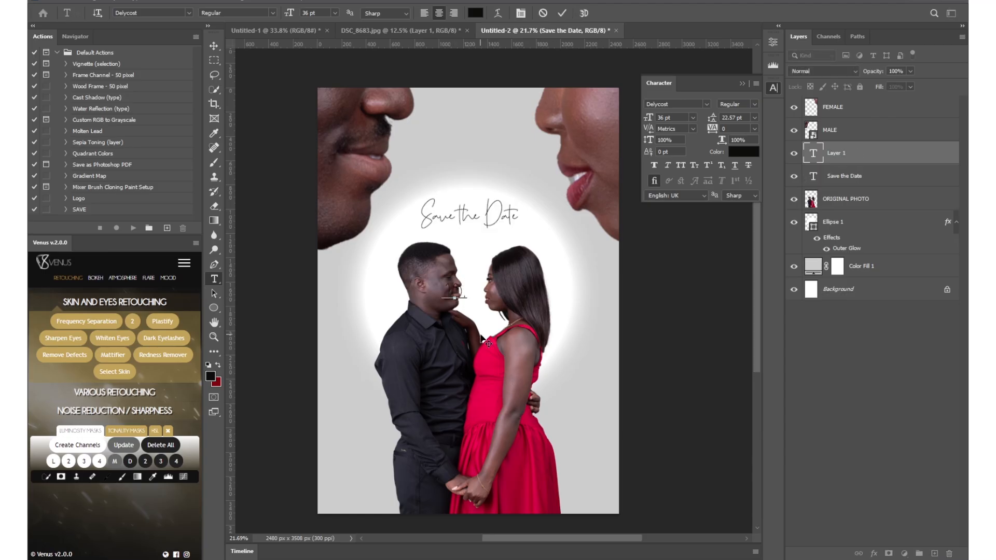
text(3.26)
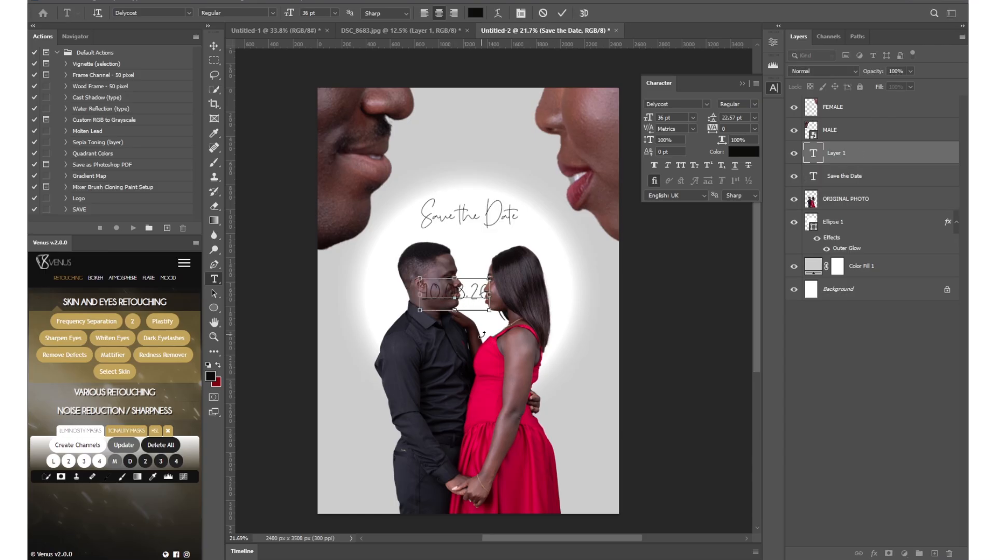
key(ctrl+a)
click(190, 11)
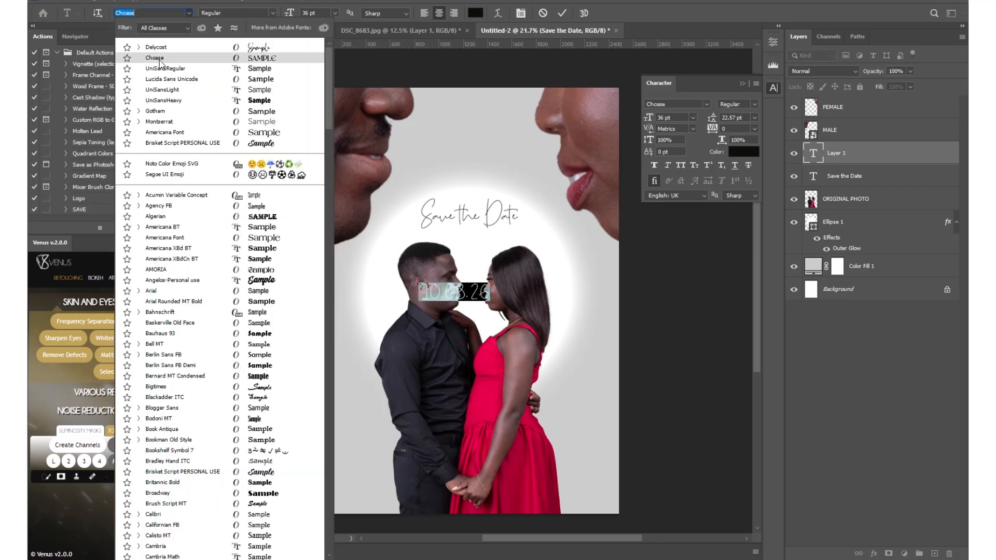
click(161, 58)
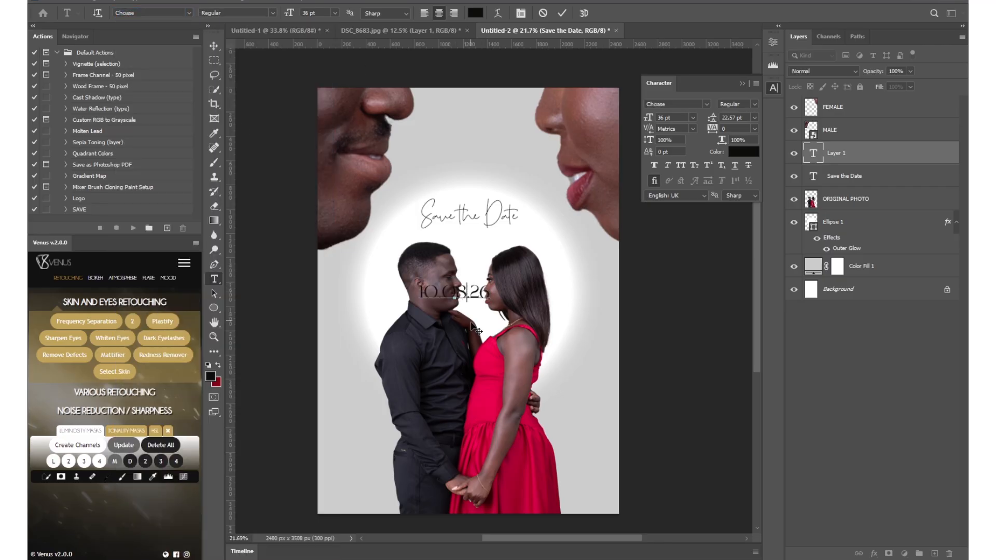
- Move the date text directly beneath "Save the Date" and set its size to 16 pt
drag(476, 328, 493, 273)
key(ctrl+a)
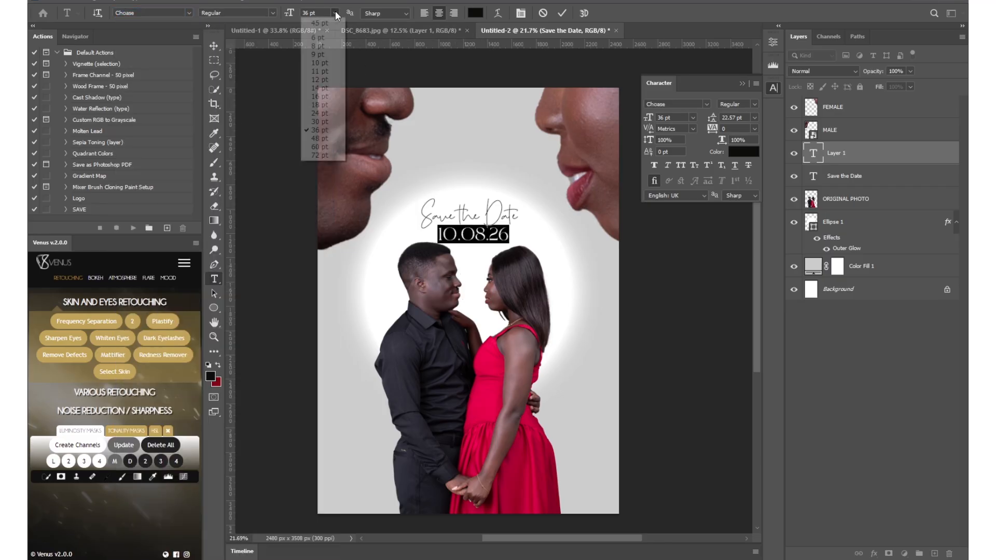
click(335, 13)
click(322, 96)
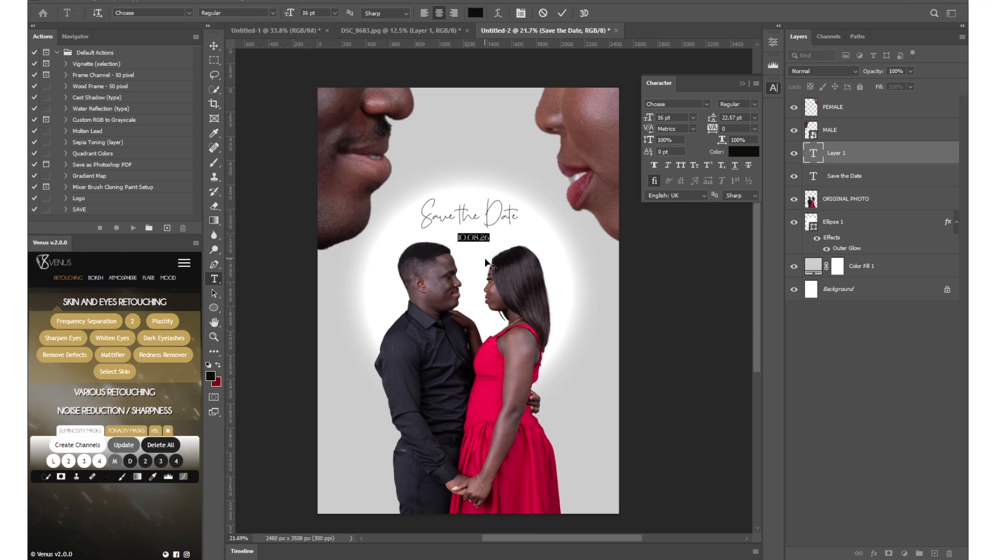
- Enlarge the date text beneath "Save the Date" to 28 pt and commit it
drag(296, 13, 305, 13)
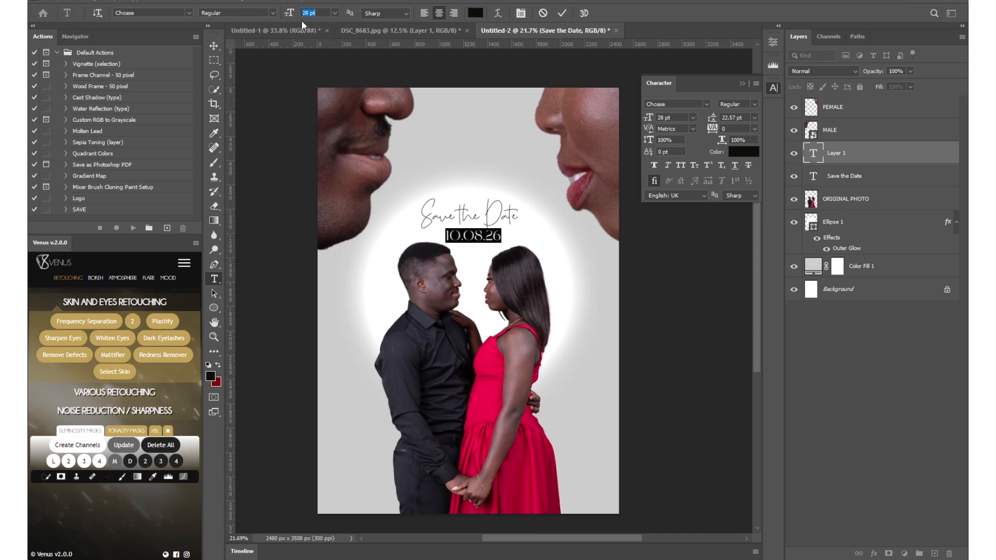
click(476, 236)
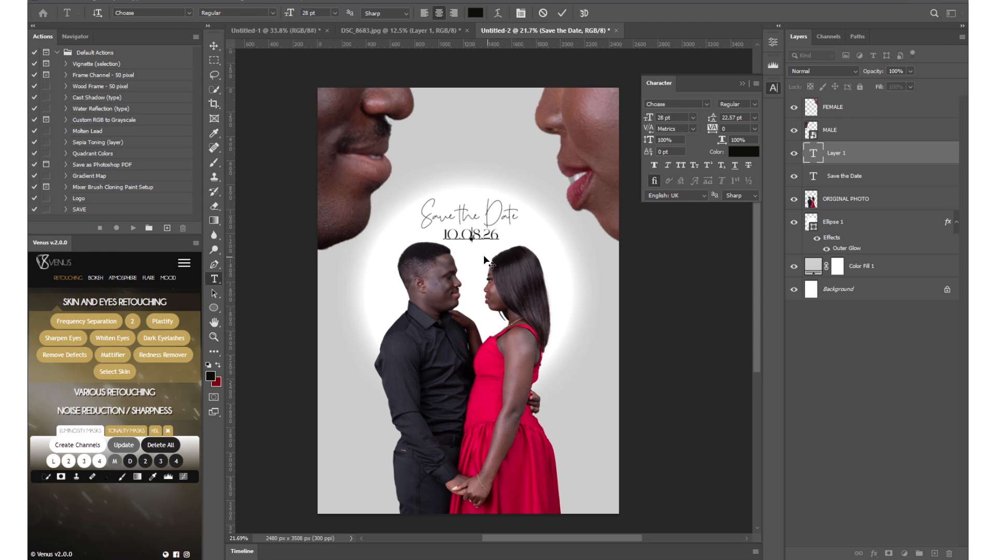
click(561, 13)
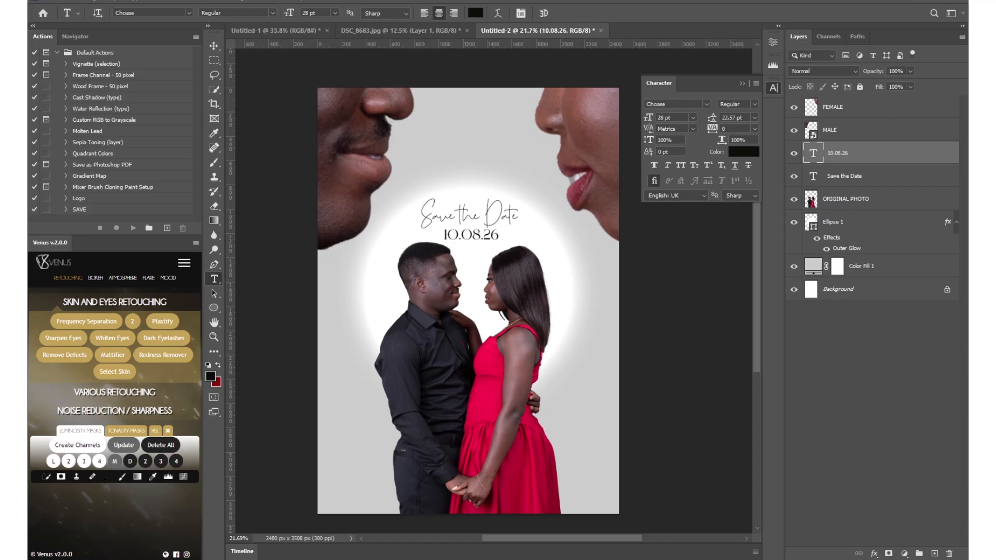
- Examine the reference save-the-date flyer in WhatsApp Web, and return to Photoshop to inspect the design's title and date text up close
click(309, 559)
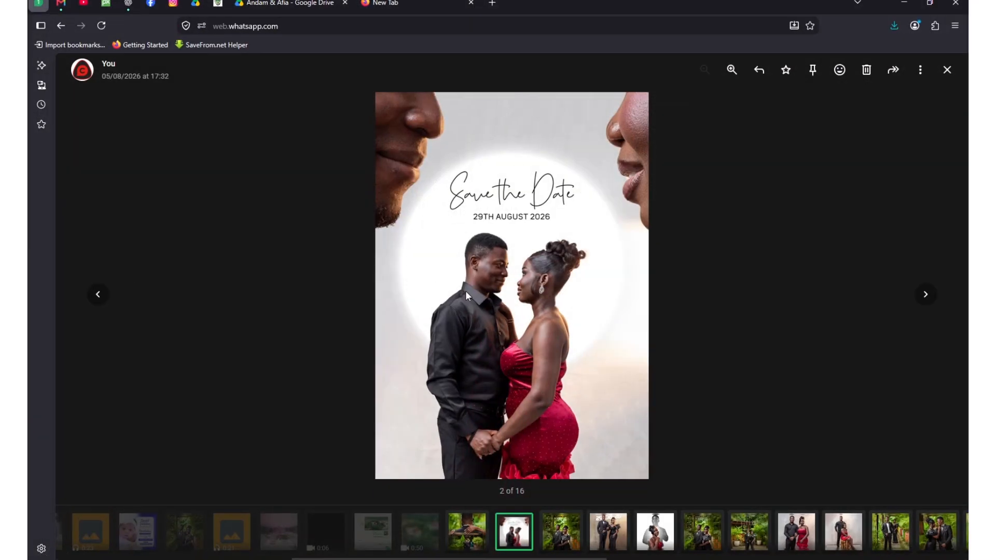
scroll(525, 301, up, 3)
scroll(525, 301, down, 3)
click(908, 4)
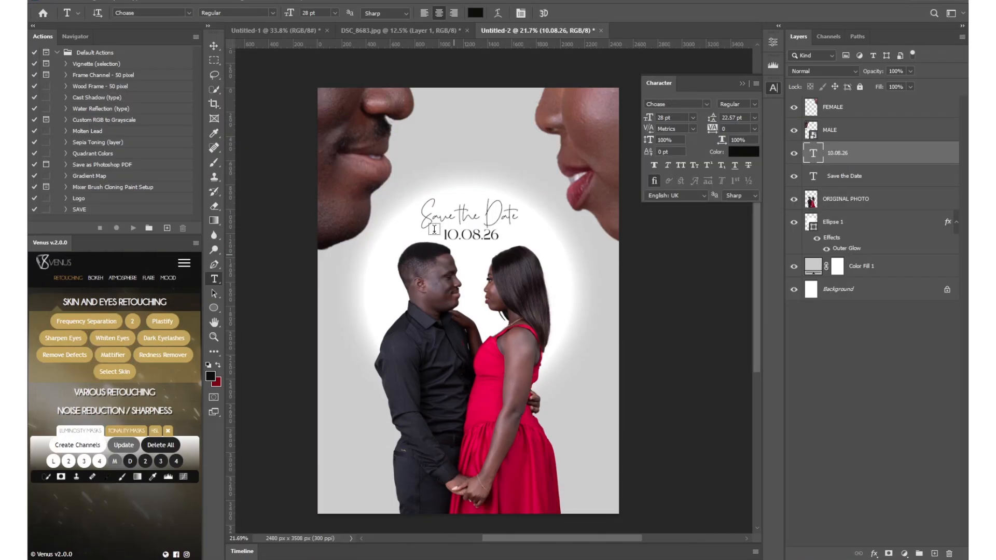
drag(483, 320, 500, 264)
drag(468, 236, 495, 236)
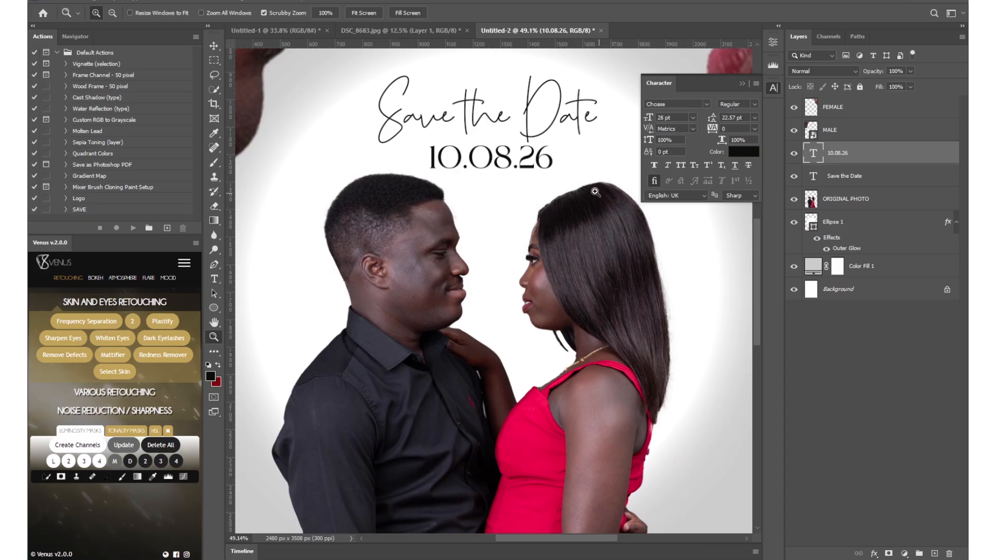
drag(511, 300, 467, 301)
drag(560, 235, 527, 238)
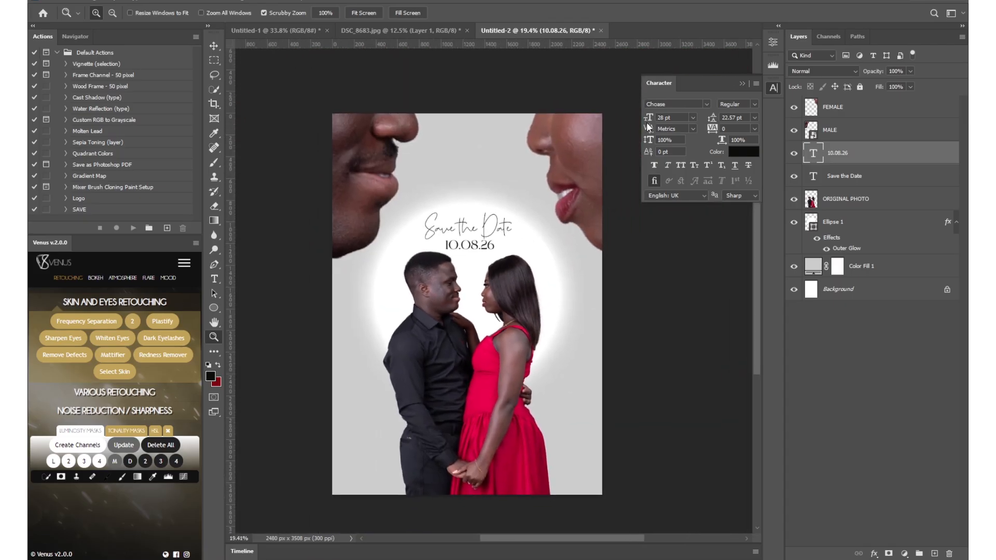